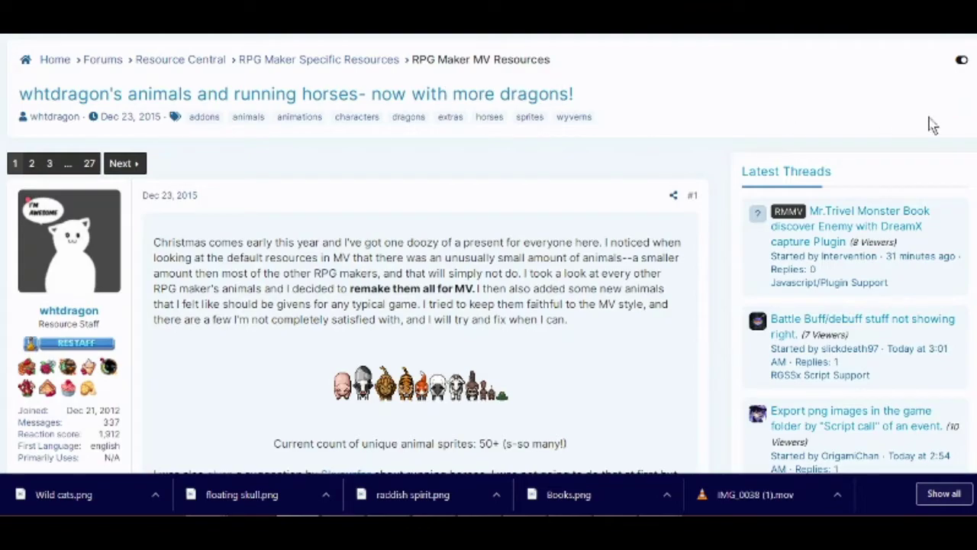
- Examine the farm animal sprite sheets in whtdragon's animals and running horses forum thread
scroll(428, 305, down, 20)
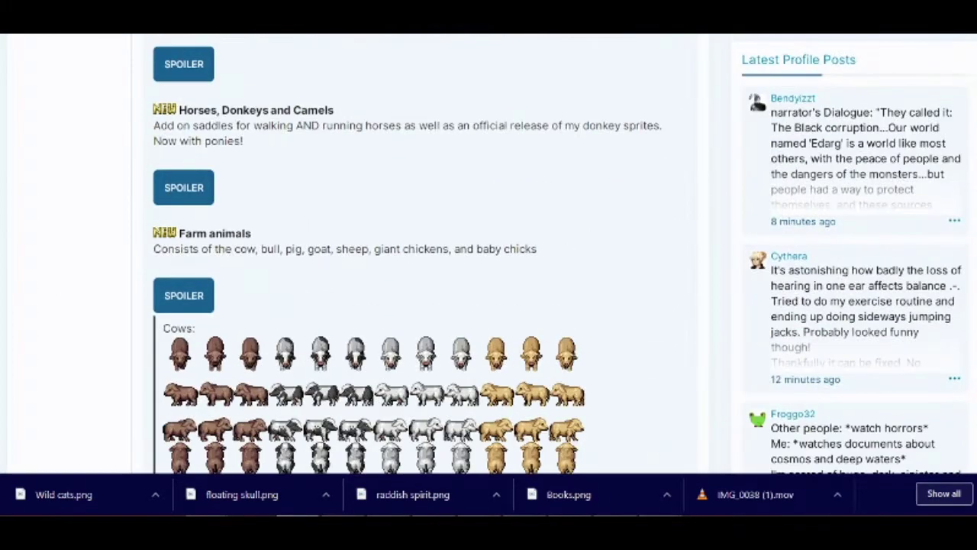
scroll(428, 252, down, 5)
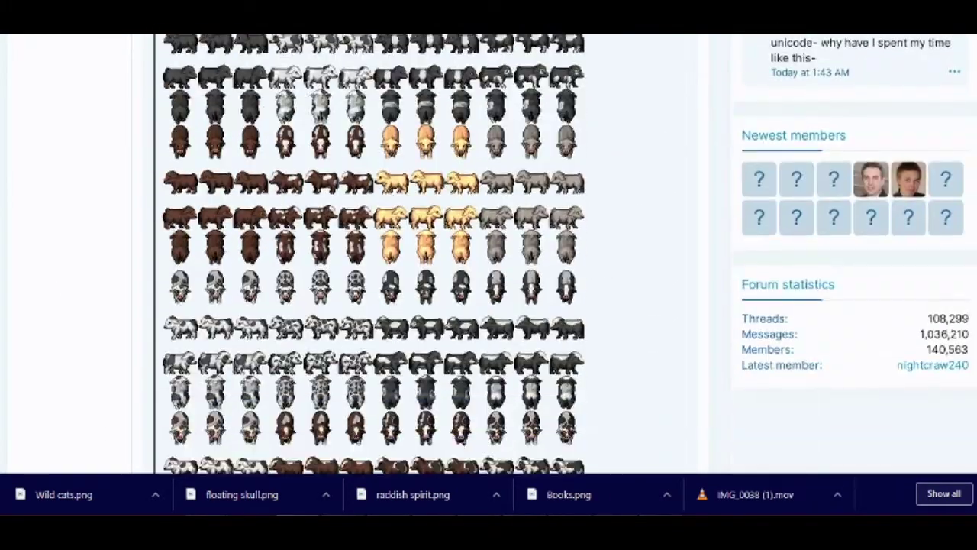
scroll(427, 251, down, 4)
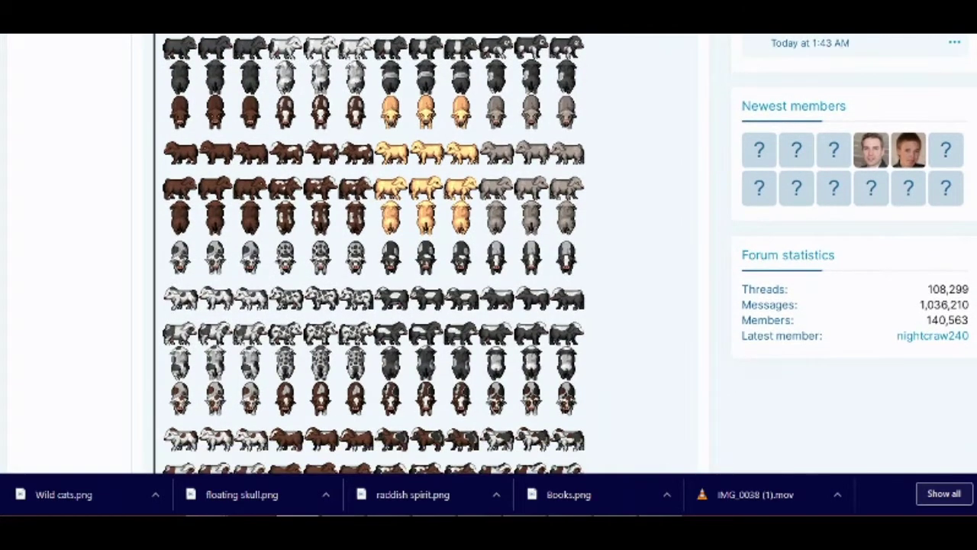
scroll(427, 251, down, 6)
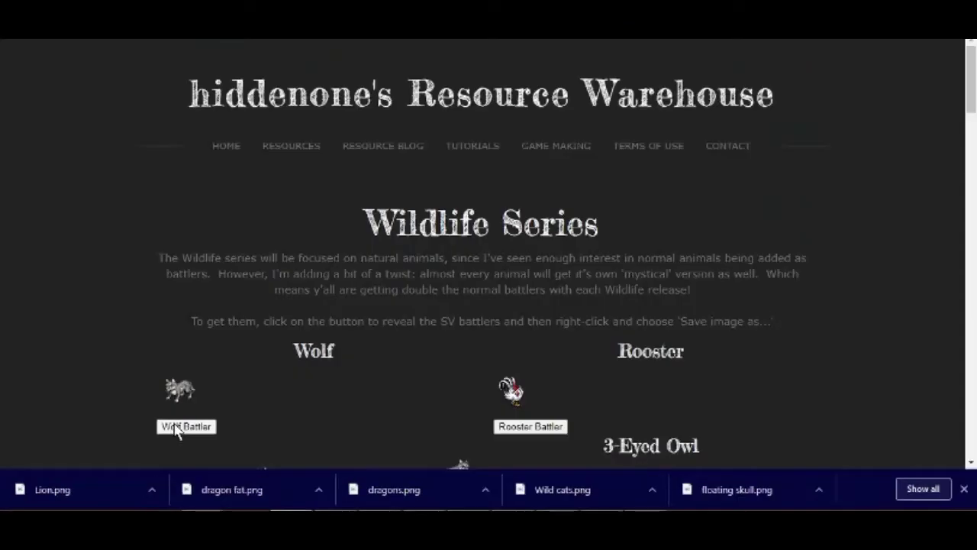
- Reveal the Owl battler sheets on hiddenone's Wildlife Series page and look through the colour variants
scroll(309, 236, down, 4)
click(183, 235)
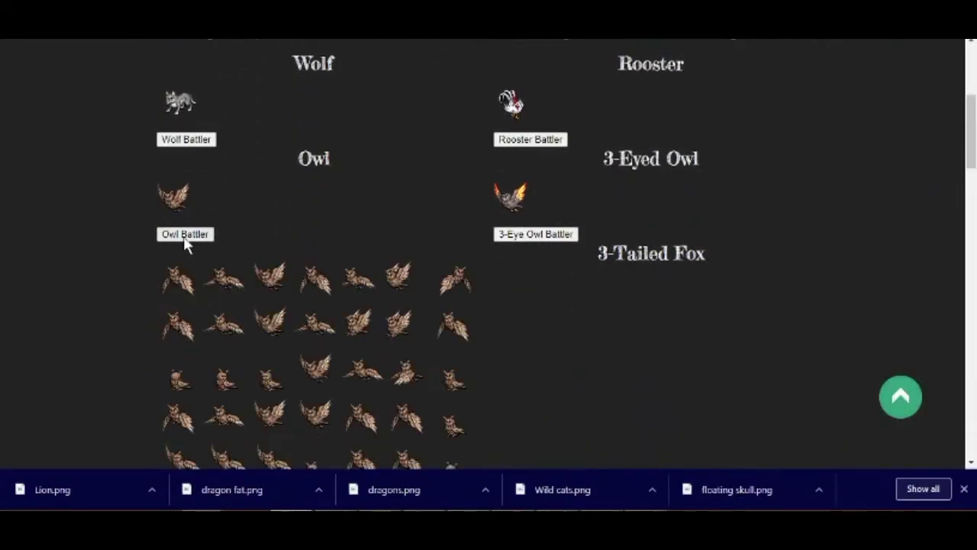
scroll(280, 275, down, 8)
scroll(337, 282, down, 10)
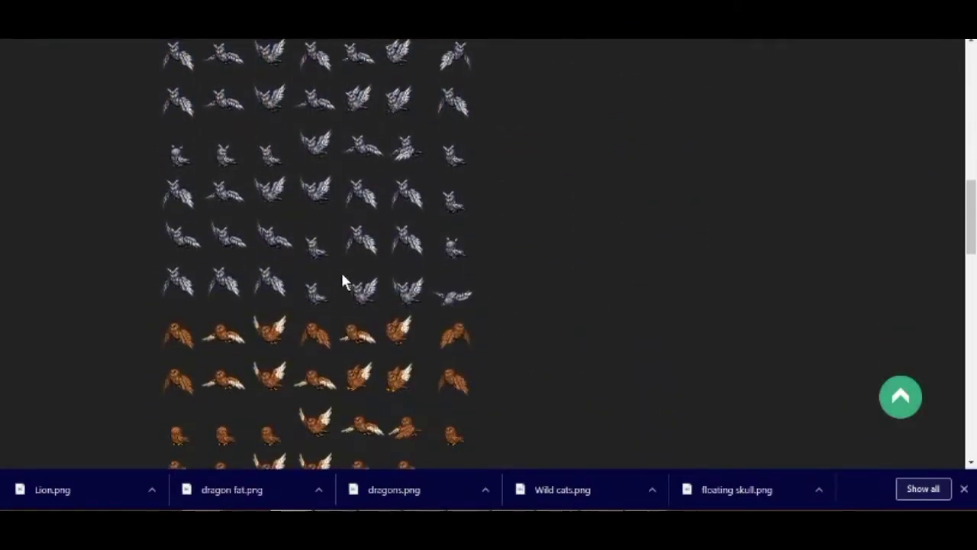
scroll(340, 269, down, 10)
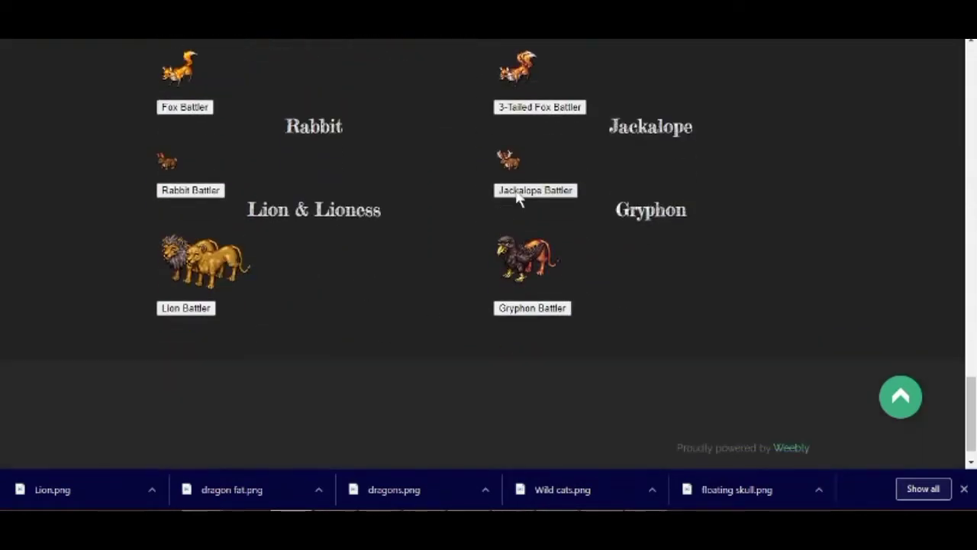
- Reveal the Jackalope battler sheets and look through their colour variants
click(517, 192)
scroll(597, 295, down, 3)
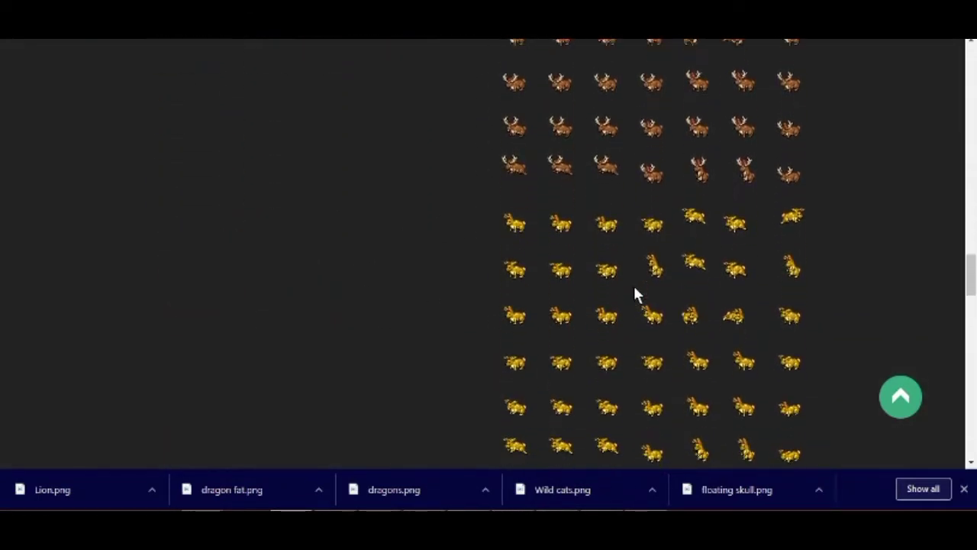
scroll(635, 290, down, 12)
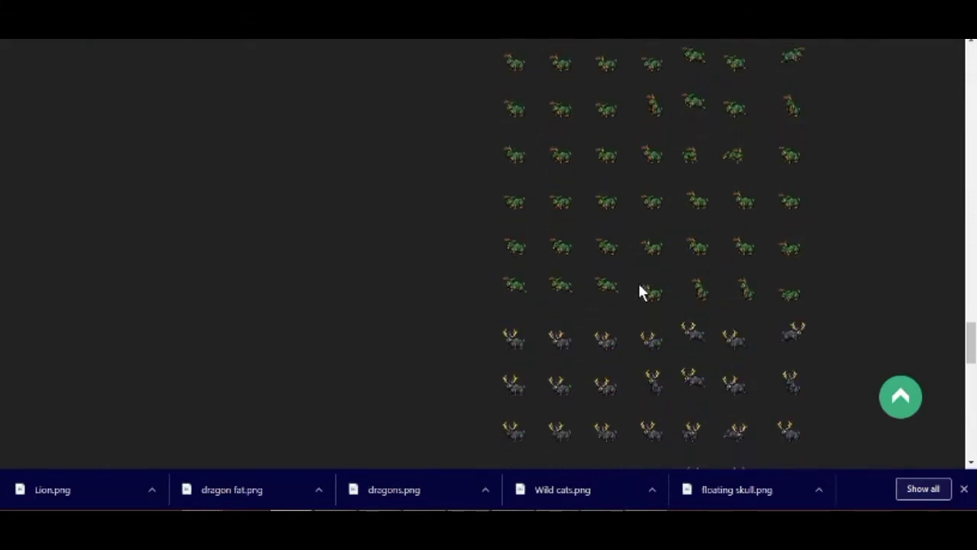
scroll(639, 290, down, 7)
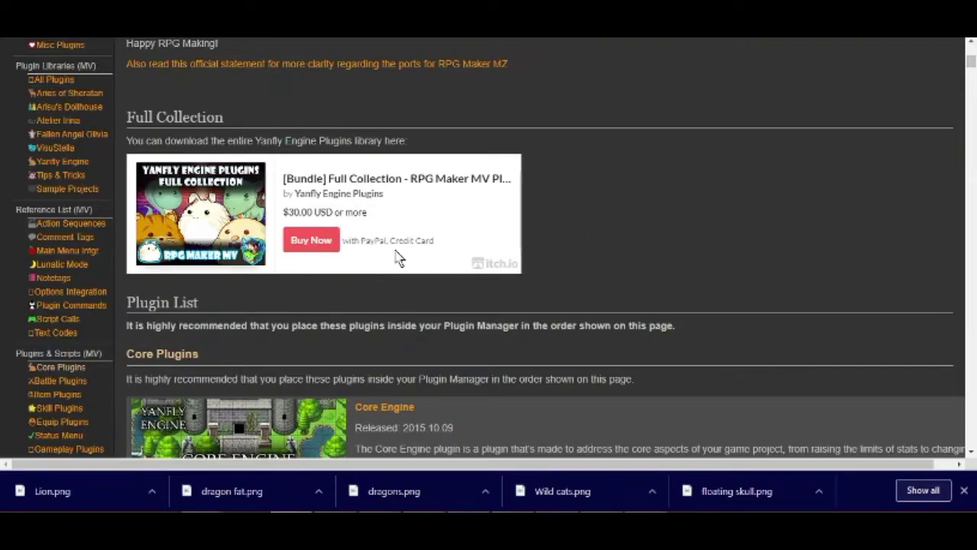
- Examine the Yanfly Engine Plugins full collection bundle and the beginning of the plugin list
scroll(546, 218, down, 3)
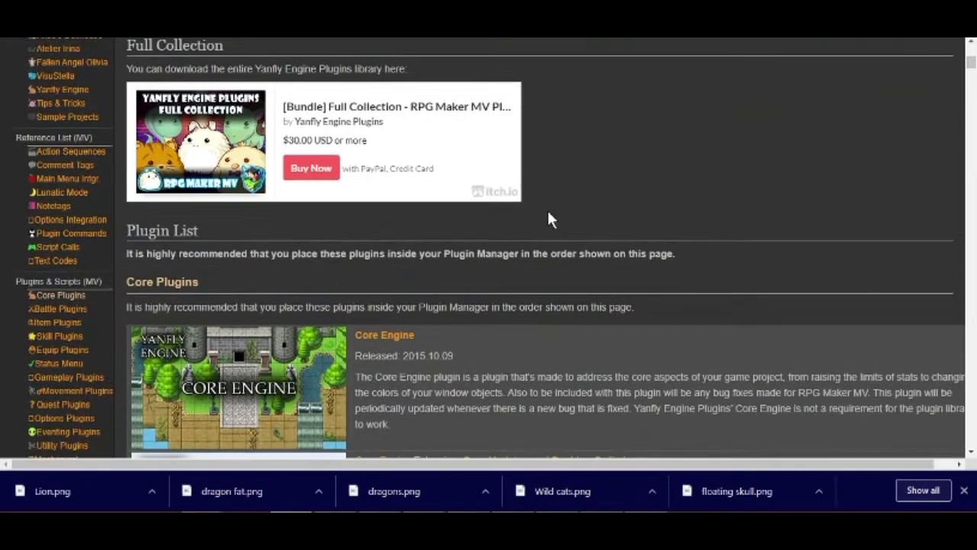
scroll(355, 177, down, 1)
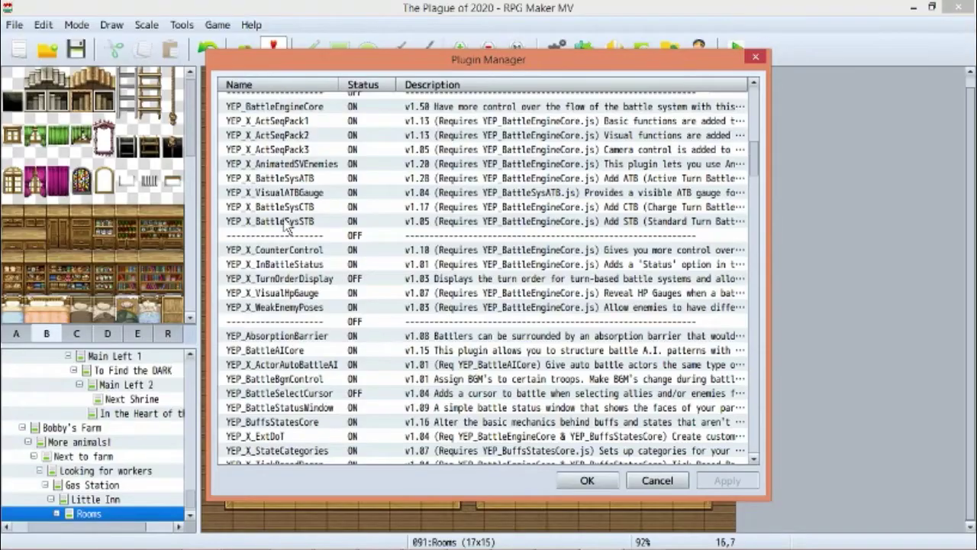
- Review the full list of installed plugins in RPG Maker MV's Plugin Manager
scroll(312, 347, up, 10)
drag(756, 113, 769, 456)
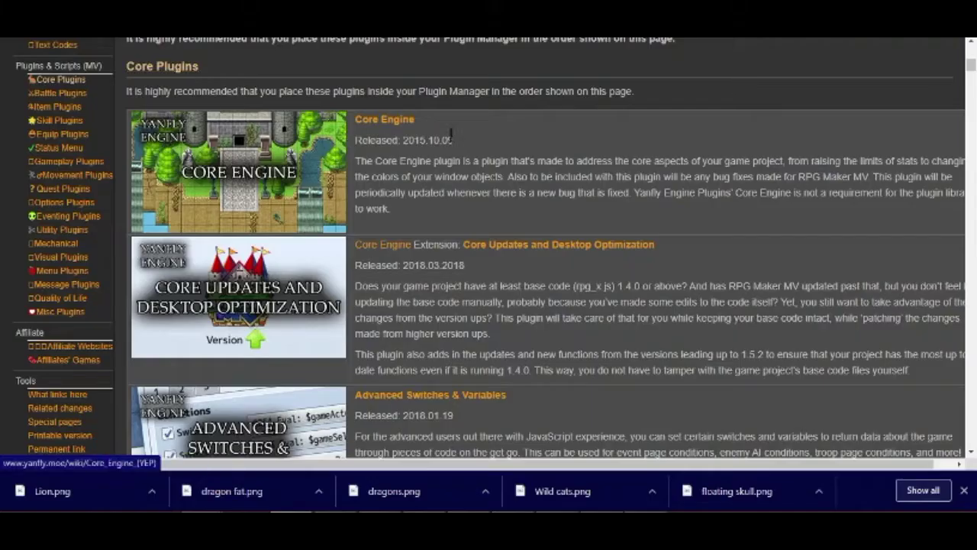
- Browse the Core Plugins section of the Yanfly wiki from Core Engine down to the Main Menu Manager entries
scroll(425, 282, down, 3)
scroll(425, 282, down, 5)
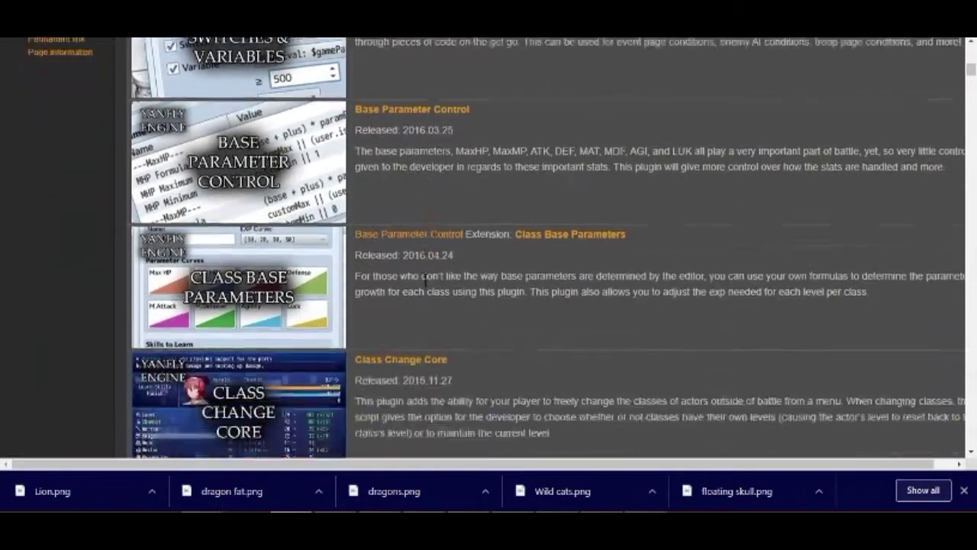
scroll(427, 274, down, 5)
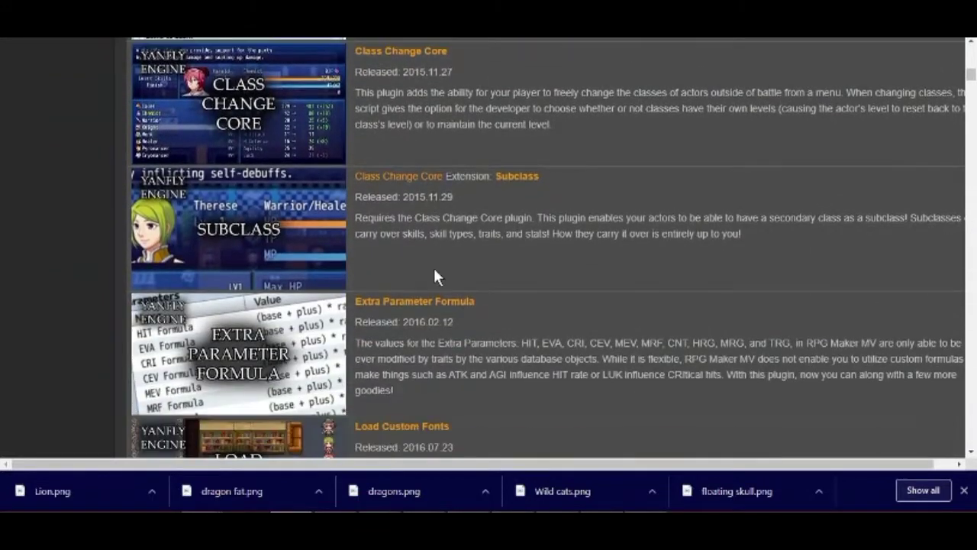
scroll(433, 269, down, 1)
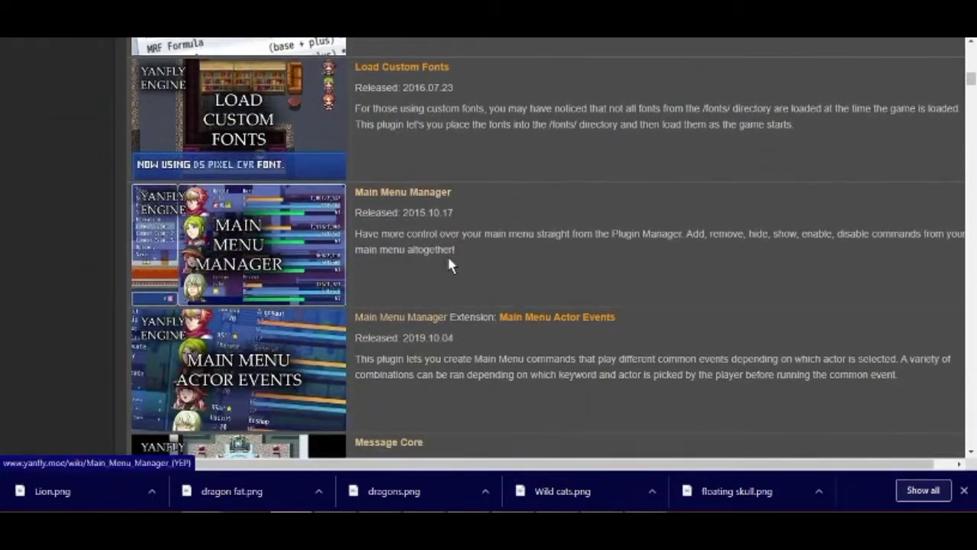
- Open the Load Custom Fonts plugin page, play its demonstration video and pause it
click(412, 72)
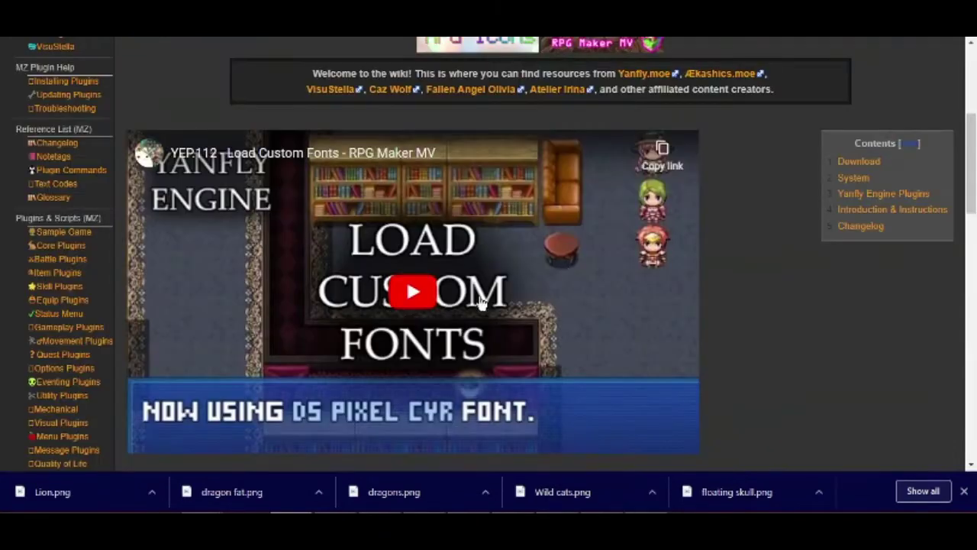
click(413, 292)
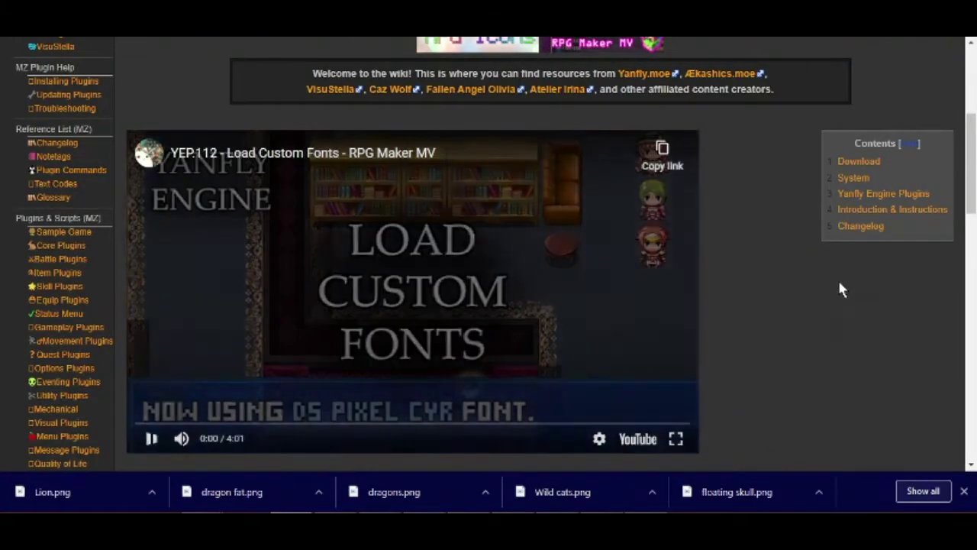
click(153, 440)
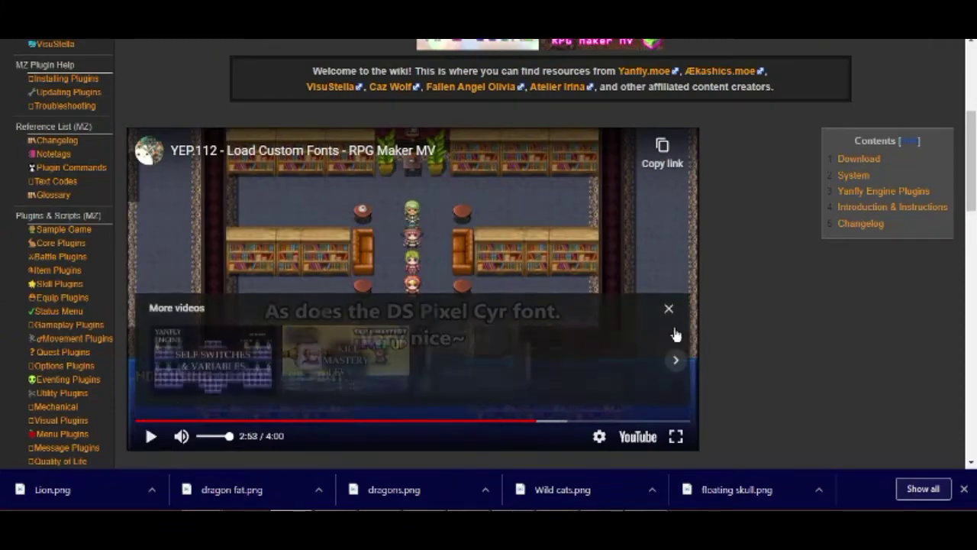
- Read the Load Custom Fonts page's download, system, instructions and changelog sections
scroll(732, 325, down, 5)
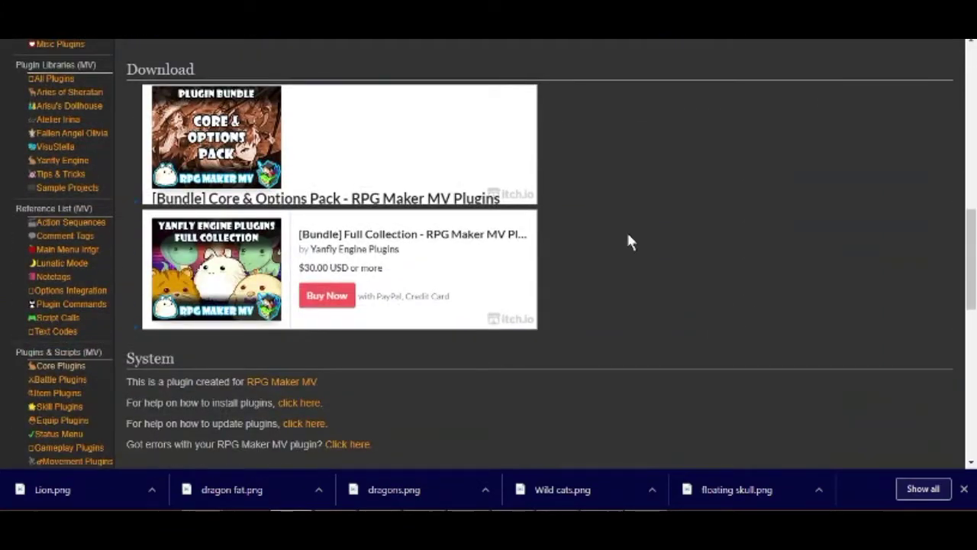
scroll(372, 185, down, 5)
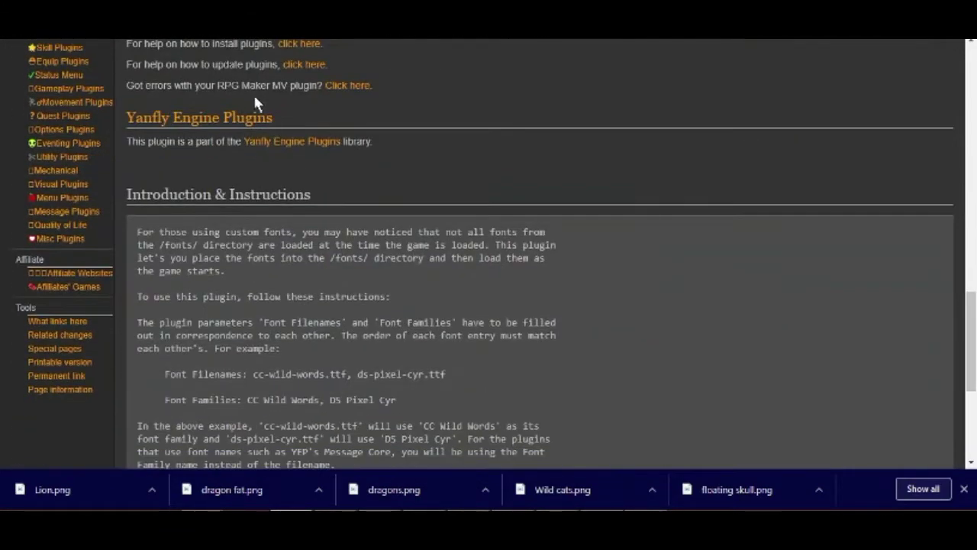
scroll(299, 145, down, 4)
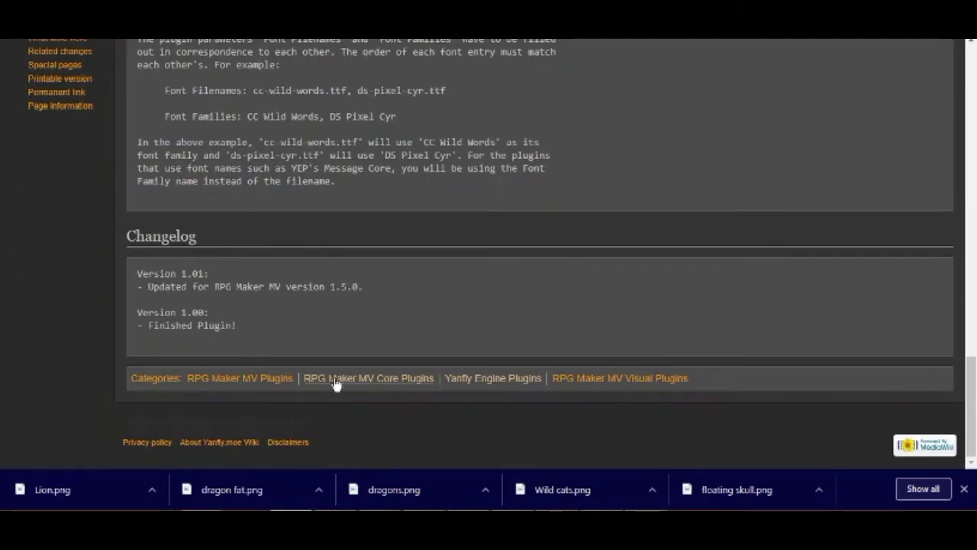
scroll(336, 382, up, 1)
scroll(273, 290, up, 15)
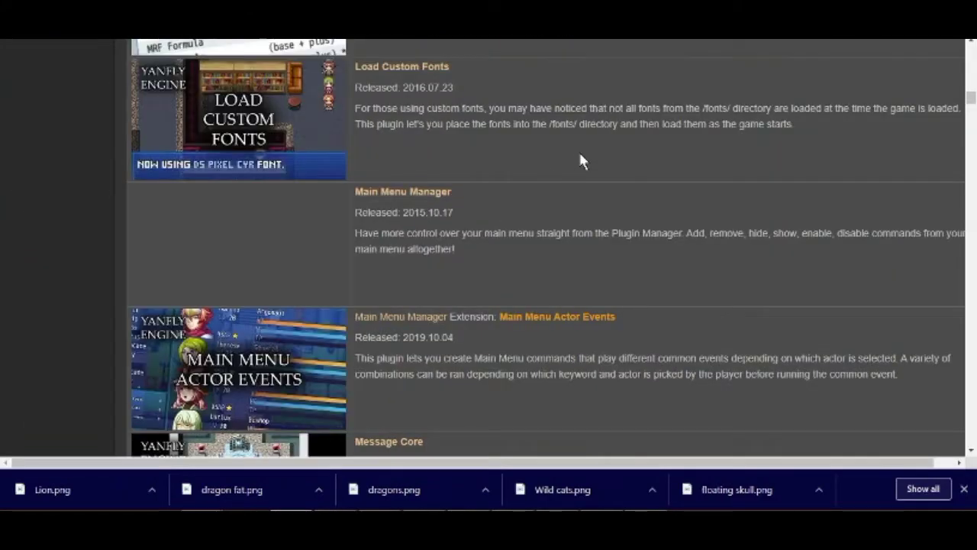
- Find Save Core in the Yanfly plugin list, open its page and look through it
scroll(461, 233, down, 8)
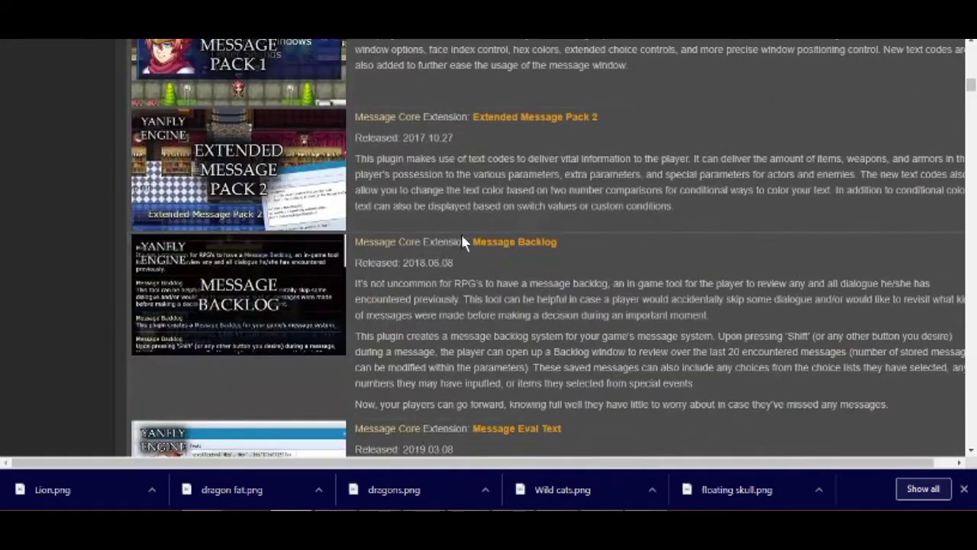
scroll(458, 240, down, 10)
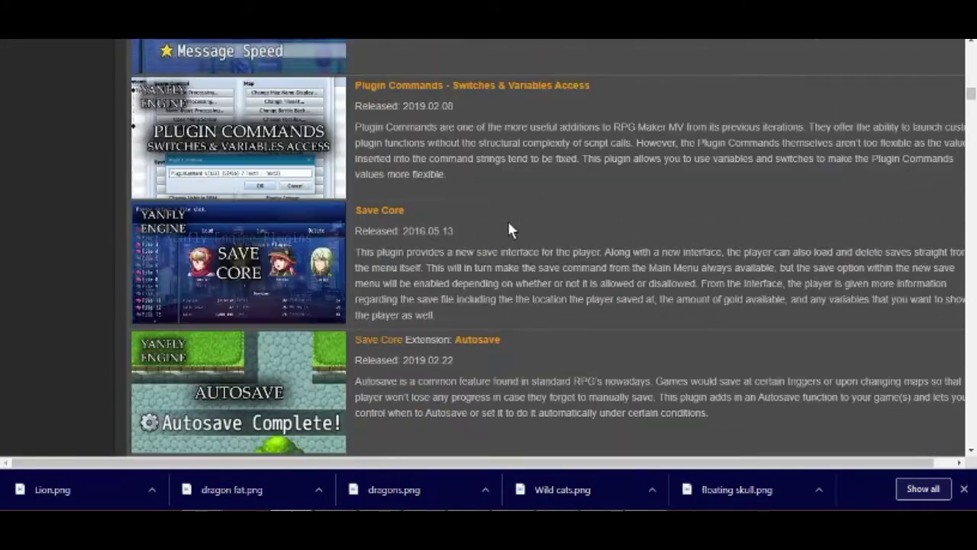
click(395, 211)
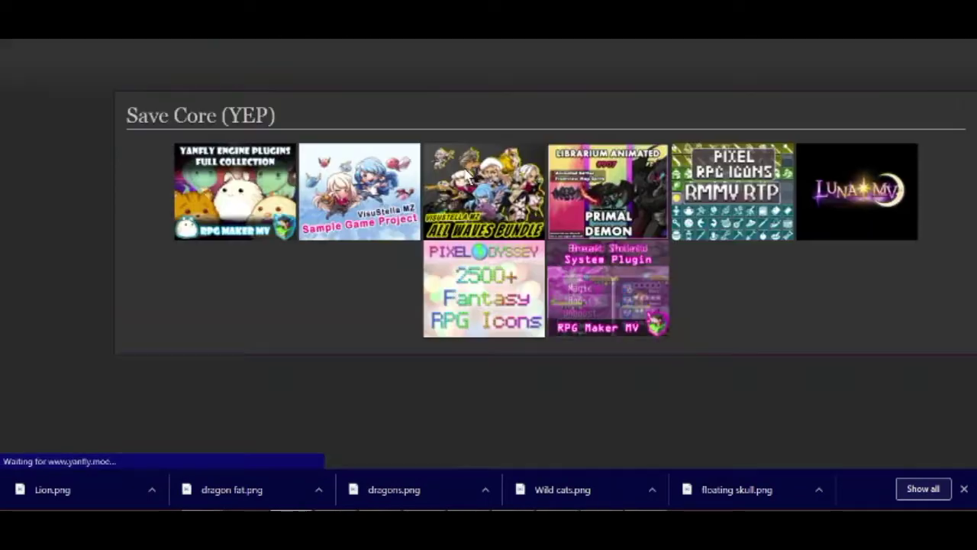
scroll(391, 207, down, 3)
scroll(419, 208, down, 3)
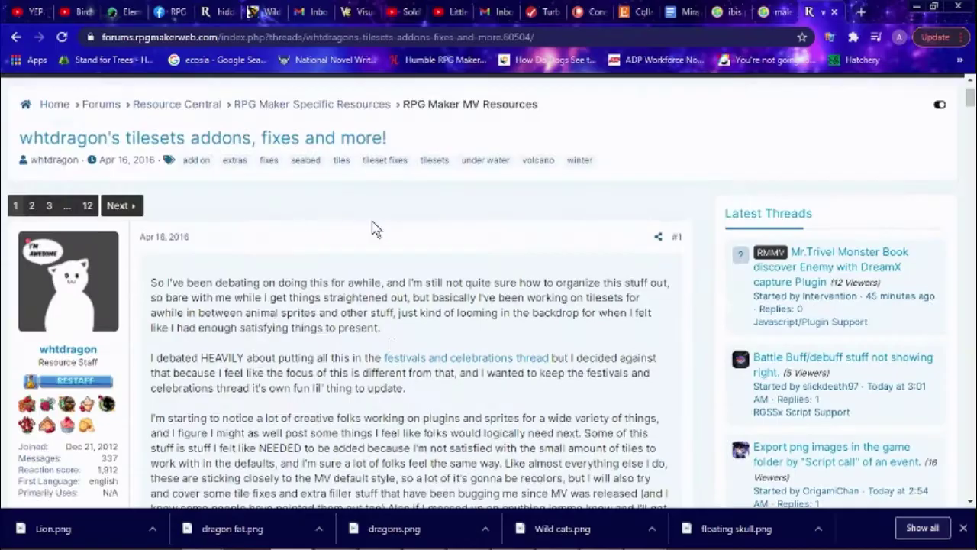
- Reveal the lava-themed A1 tileset in whtdragon's tilesets addons thread and examine its tiles
scroll(374, 227, down, 10)
scroll(312, 258, down, 3)
click(174, 208)
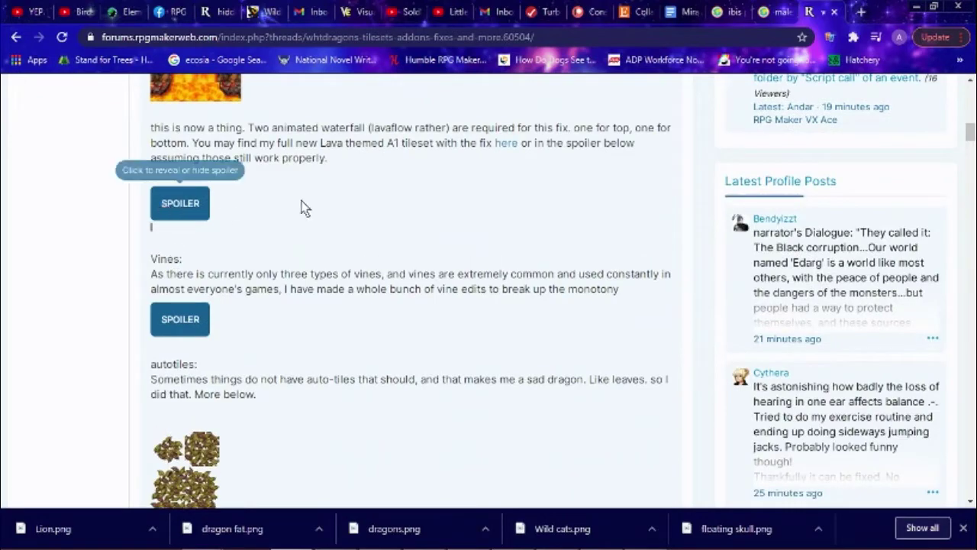
scroll(458, 191, down, 3)
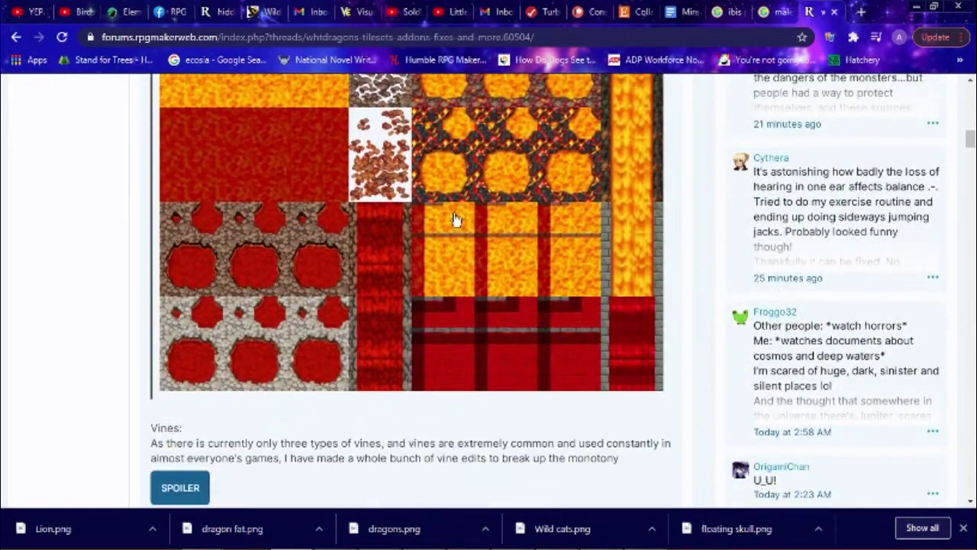
- Reveal the spoiler with the vine edits in the tilesets thread and look through it
scroll(212, 298, down, 2)
click(201, 343)
scroll(307, 236, down, 3)
scroll(309, 276, down, 2)
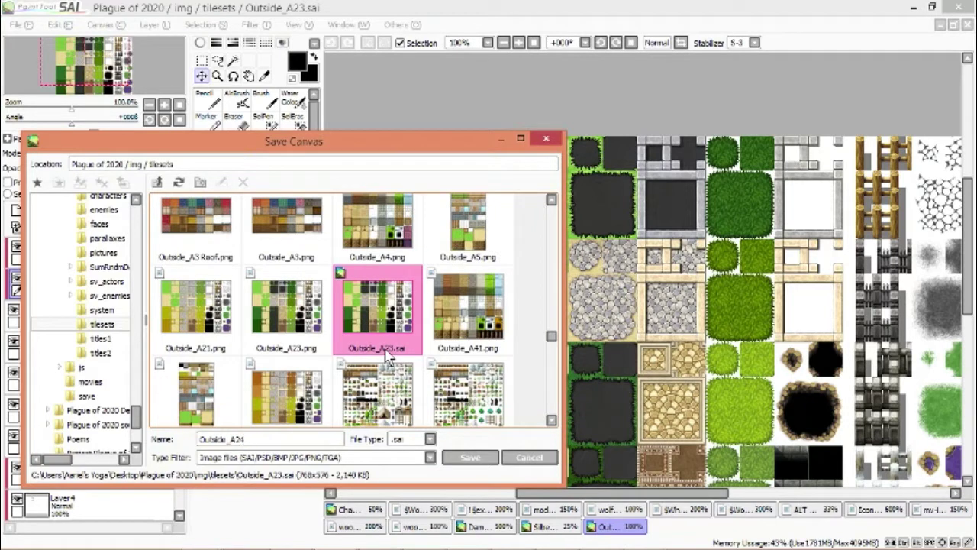
- In PaintTool SAI, save the outdoor tileset canvas as Outside_A24 in .png format in the tilesets folder
click(431, 440)
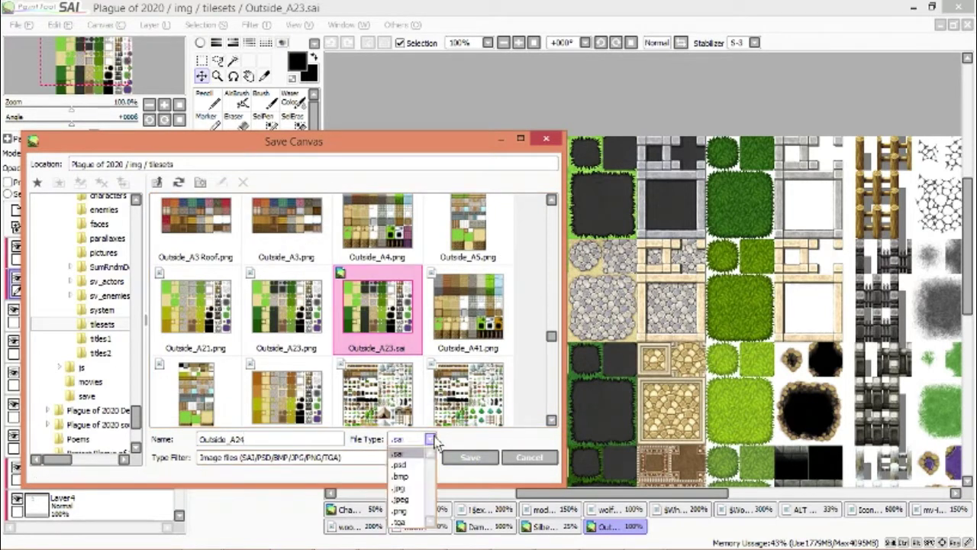
click(410, 510)
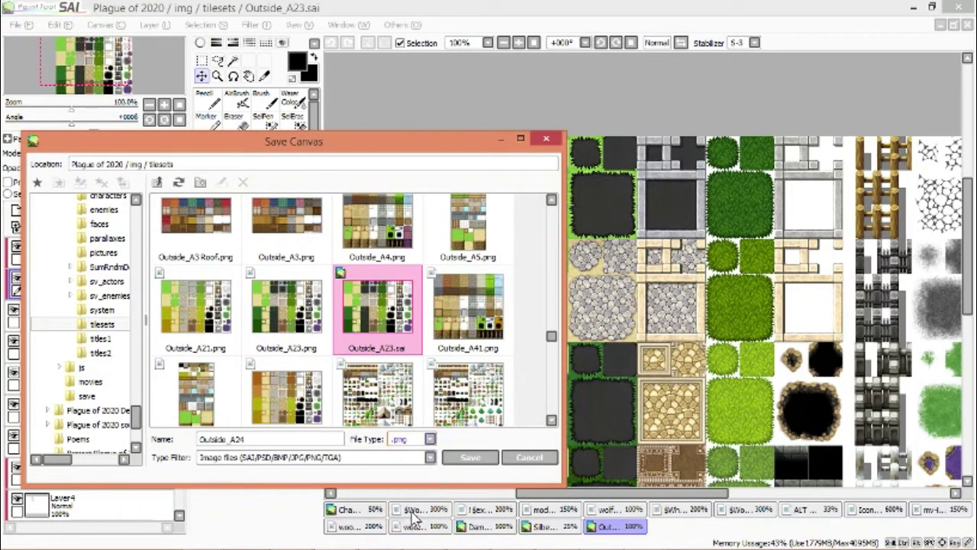
click(469, 457)
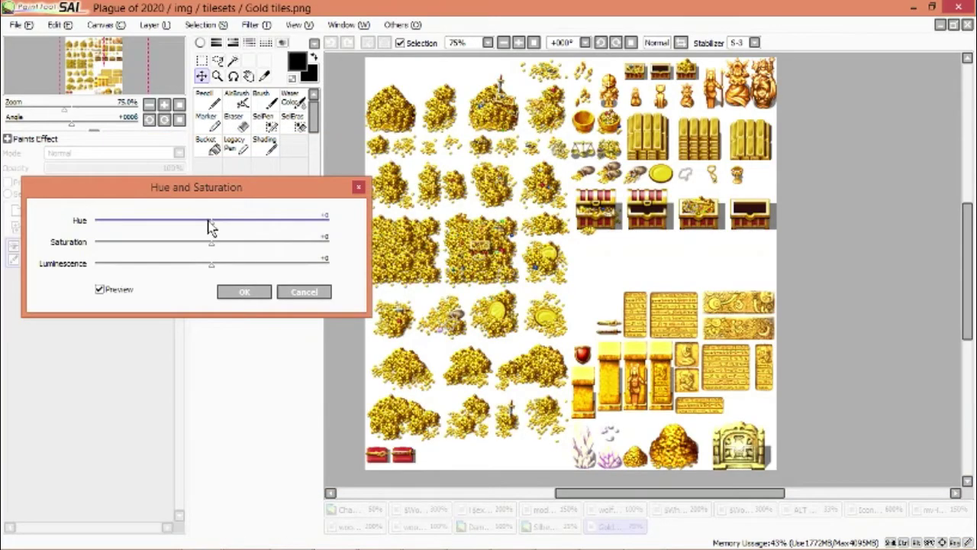
- Try shifting the hue of the Gold tiles image towards negative values with Hue and Saturation
drag(212, 223, 126, 221)
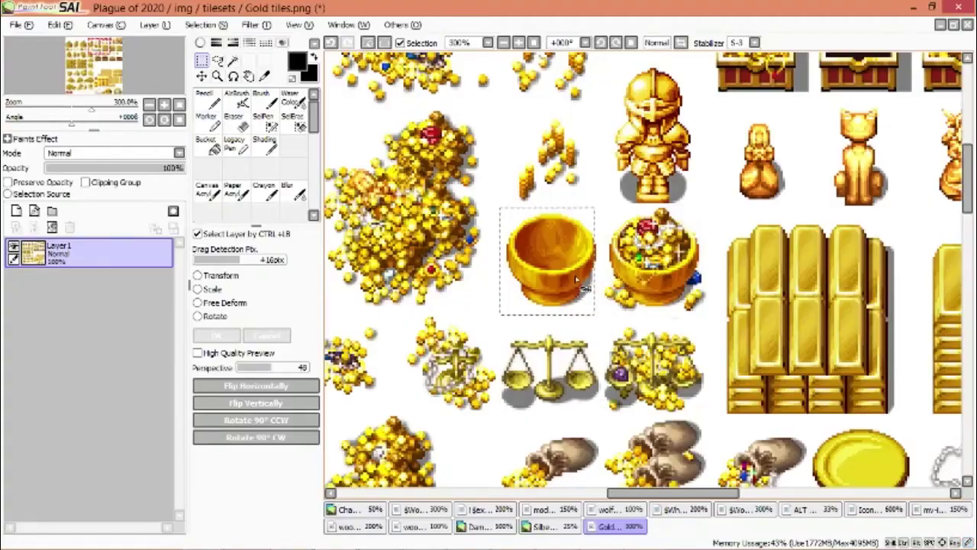
- Move the selected empty golden bowl diagonally so it partly overlaps the treasure-filled bowl beside it
drag(577, 284, 631, 318)
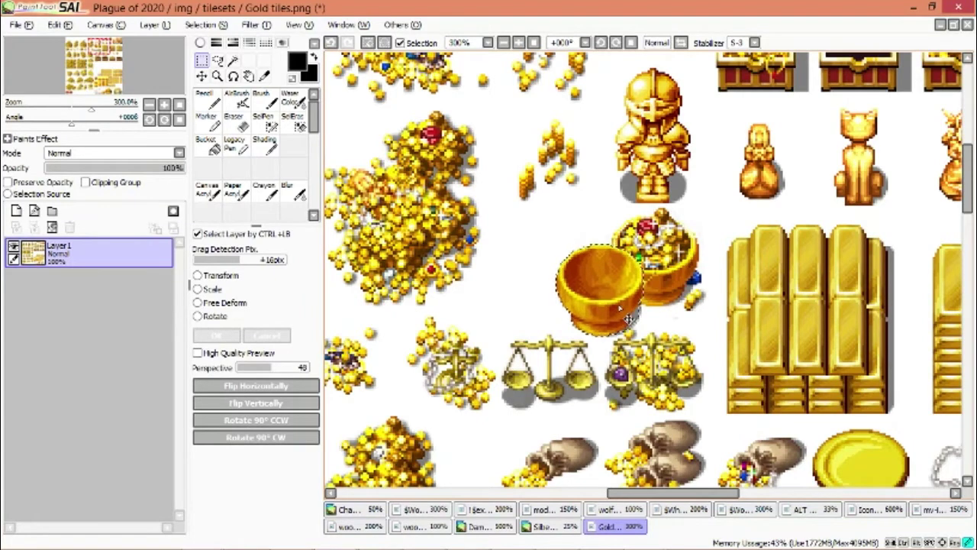
- Clear the selection around the empty golden bowl and select the area over the empty scales below it
key(ctrl+d)
drag(506, 325, 568, 399)
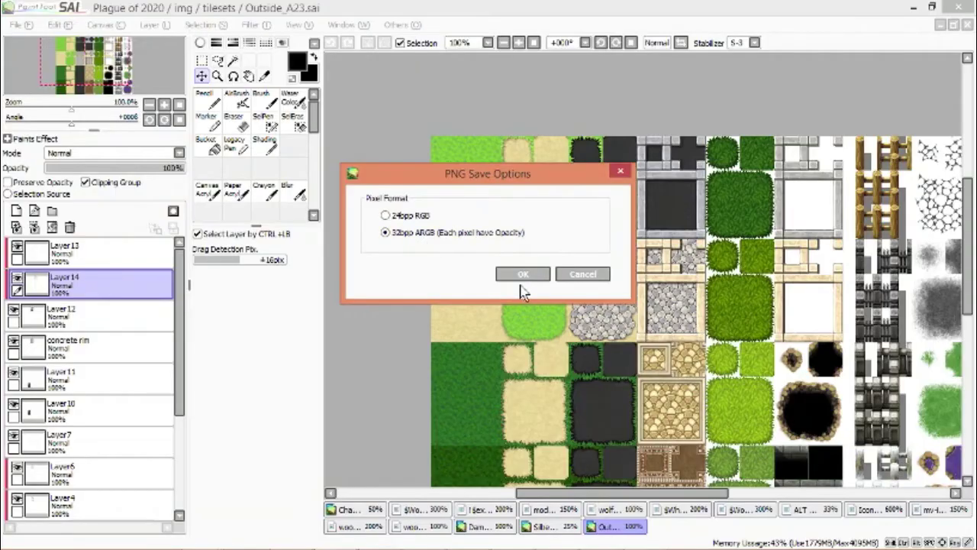
- Save the outdoor tileset as Outside_A24.png in 32bpp ARGB pixel format and inspect its tiles at different magnifications
click(524, 275)
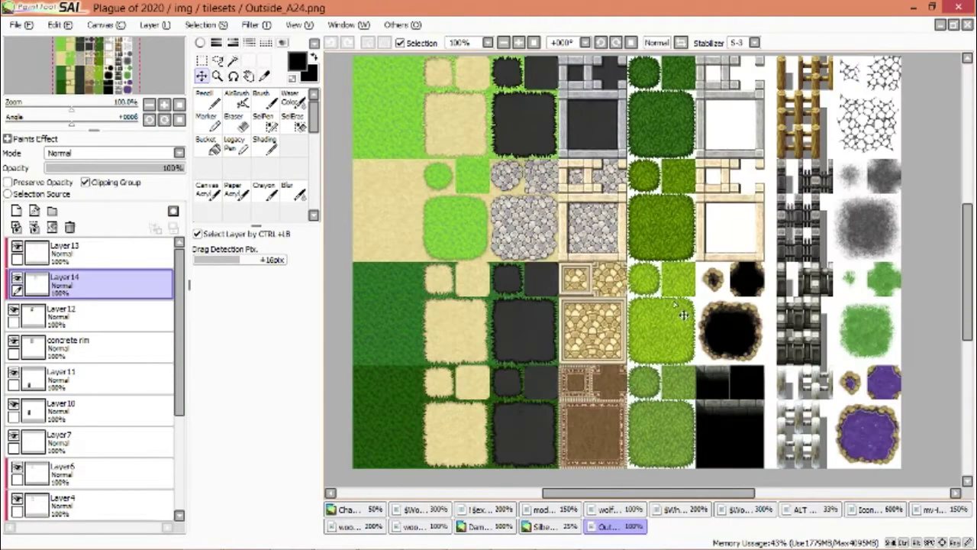
scroll(525, 351, up, 3)
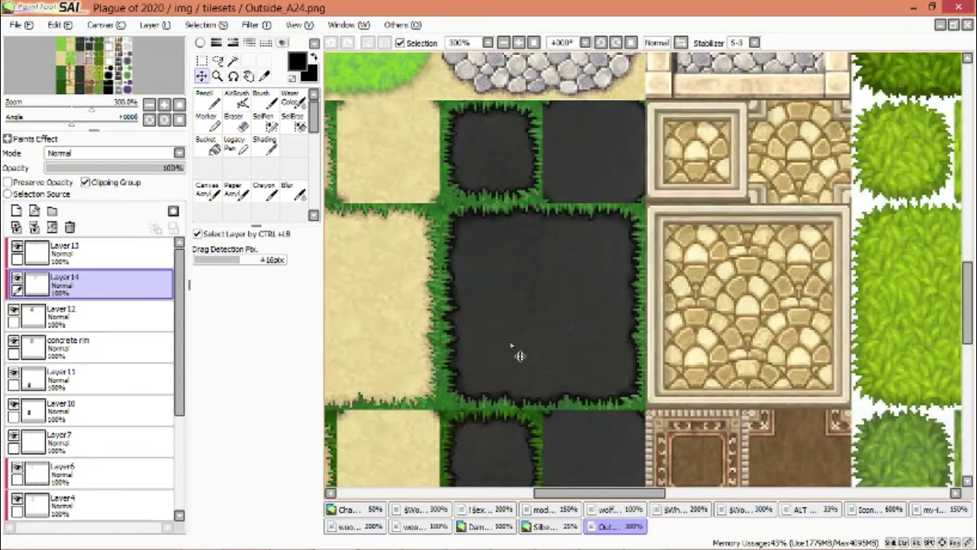
scroll(535, 275, down, 5)
scroll(538, 156, up, 2)
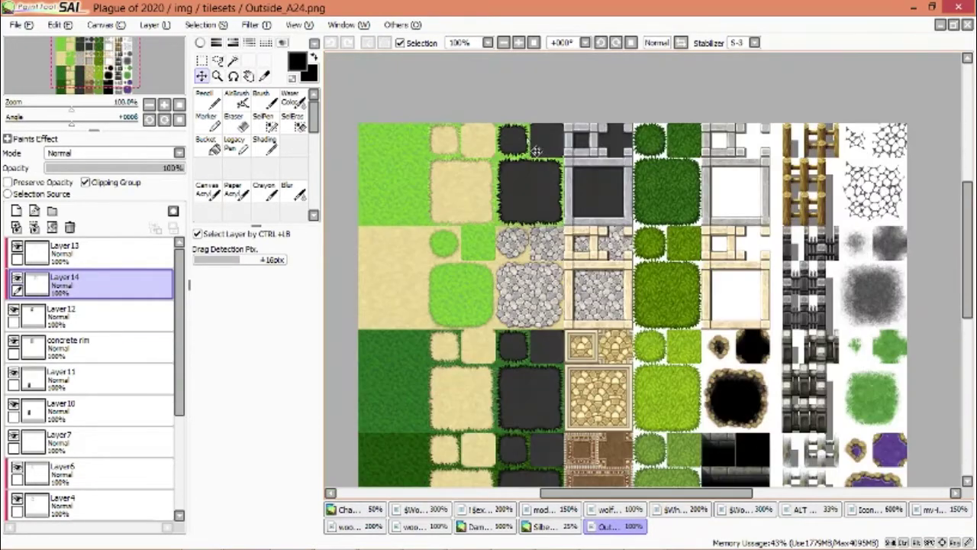
scroll(584, 287, down, 2)
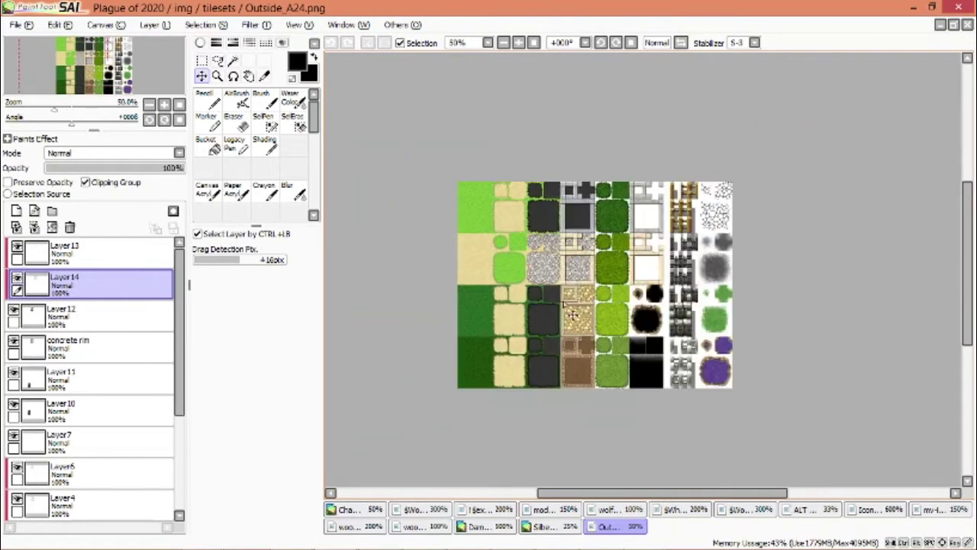
scroll(584, 287, up, 2)
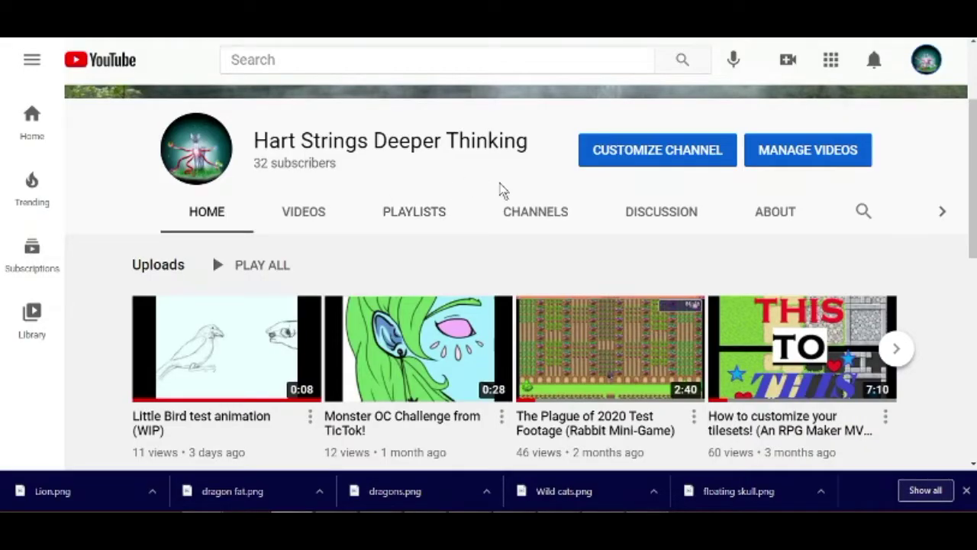
- Switch to the YouTube channel page and open the uploaded video "How to customize your tilesets!"
mouse_move(817, 378)
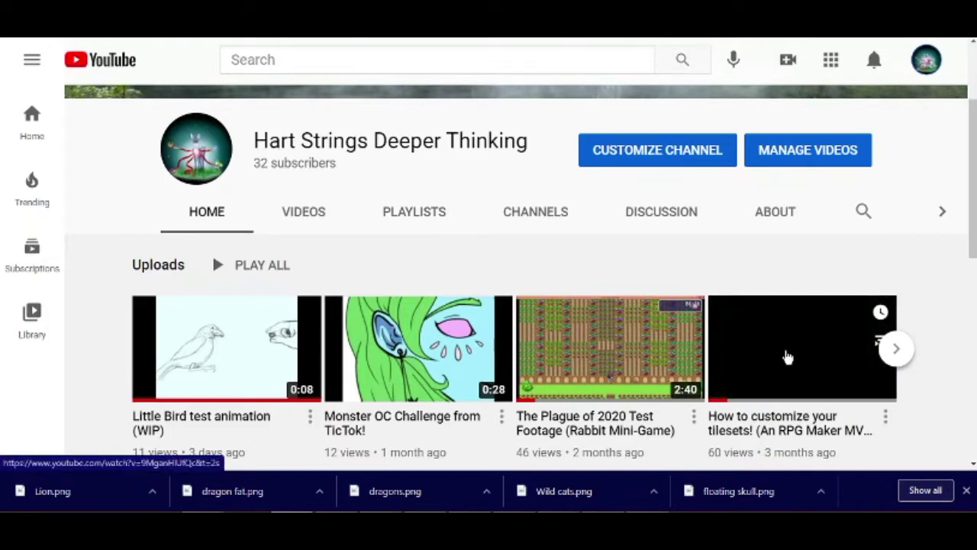
click(787, 358)
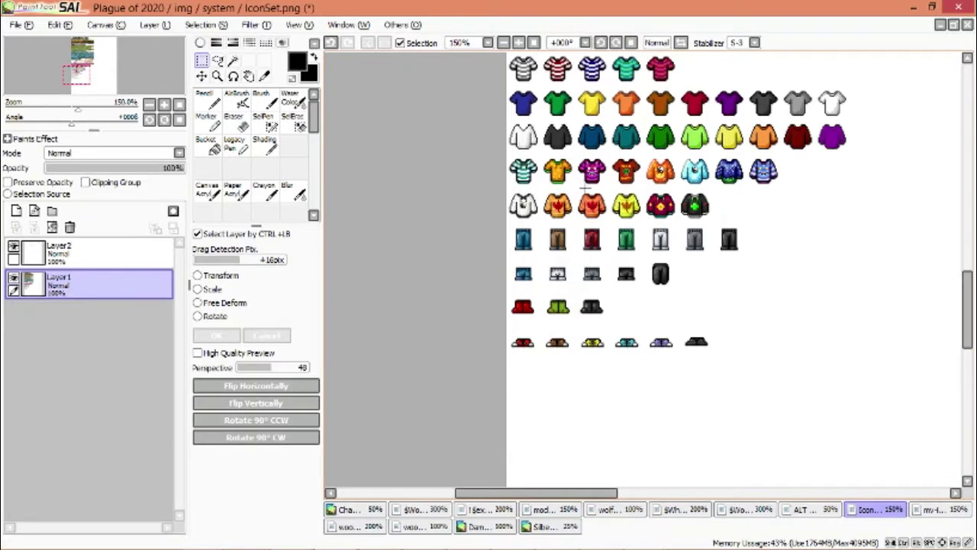
- In PaintTool SAI, inspect the custom shirt, sweater and trouser icons of IconSet.png up close
scroll(585, 188, up, 5)
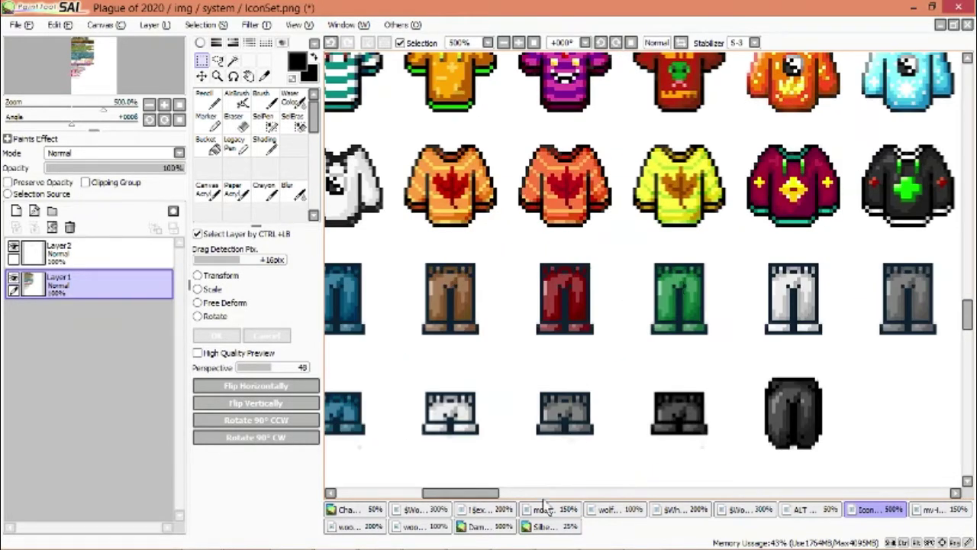
drag(481, 498, 468, 502)
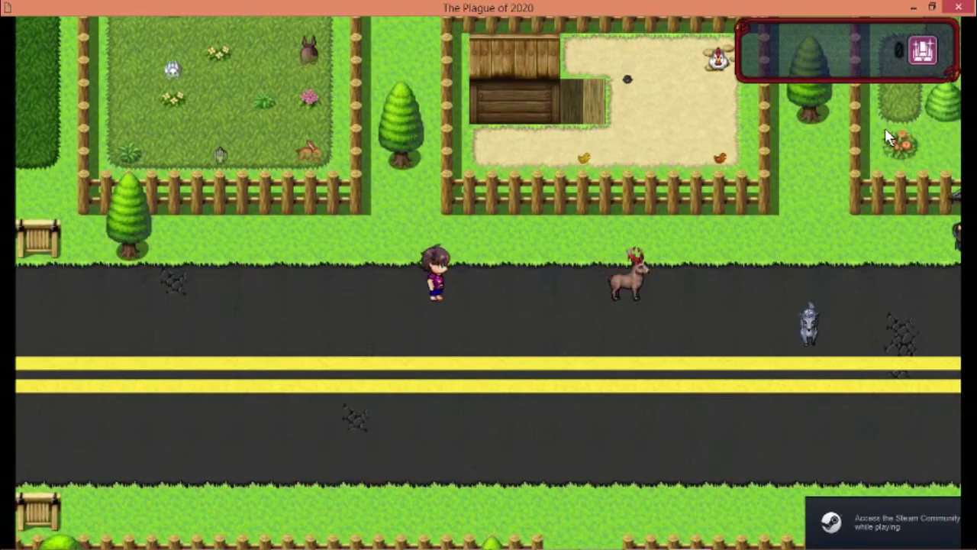
- In the game's playtest, walk the character along the asphalt road past the deer, the grey animal and the black creature
key(Right)
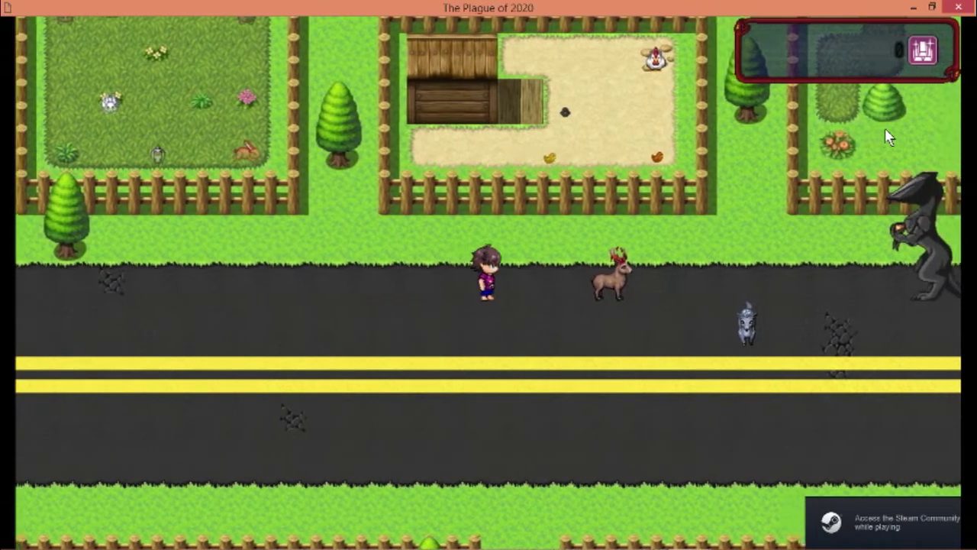
key(Down)
key(Right)
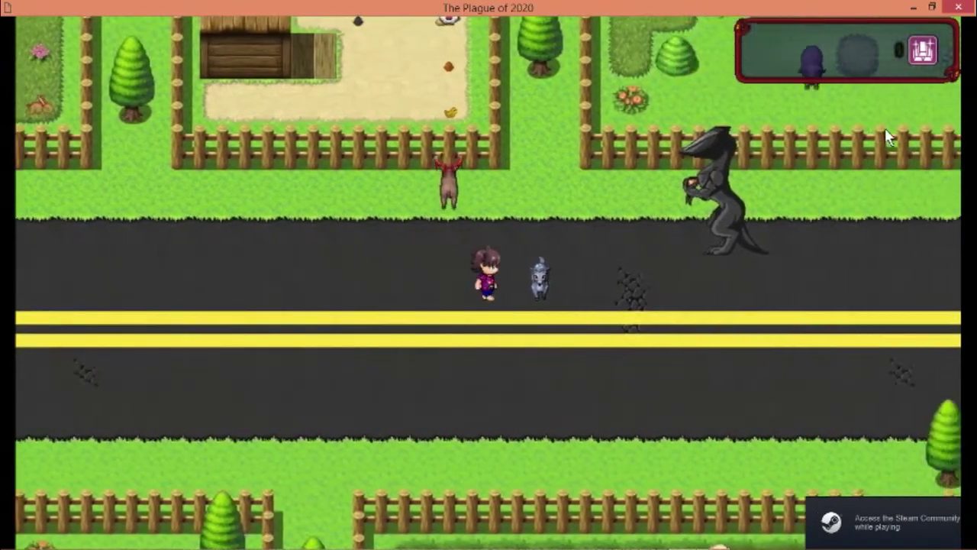
key(Down)
key(Right)
key(Up)
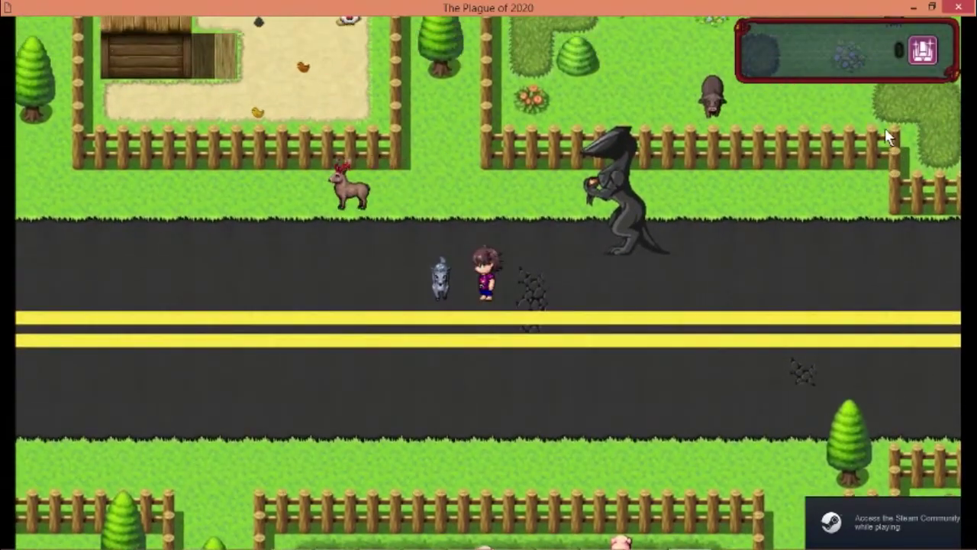
key(Right)
key(Up)
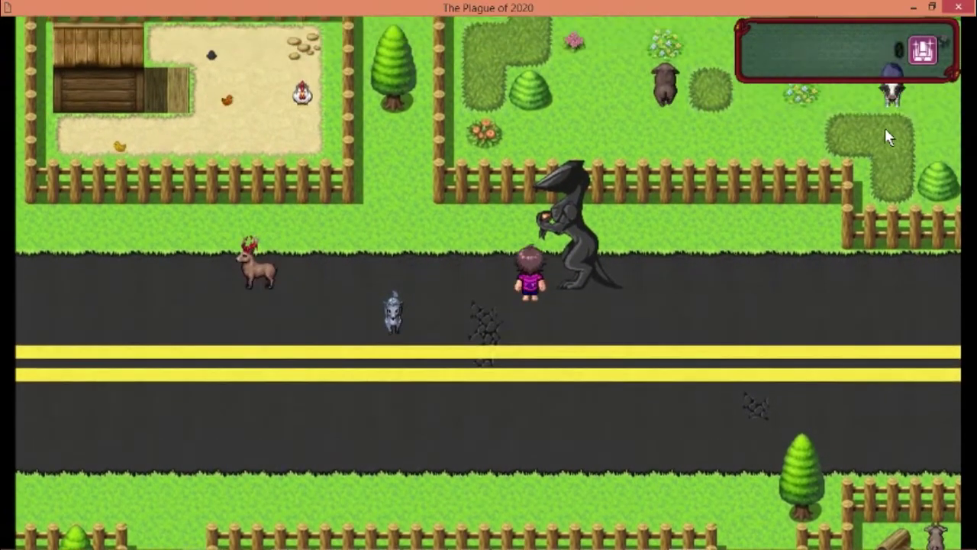
key(Left)
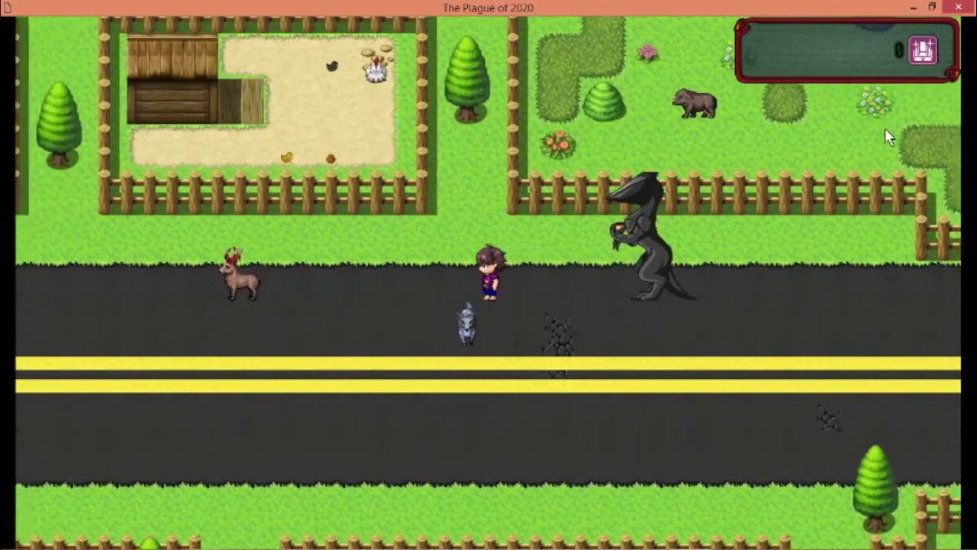
key(Left)
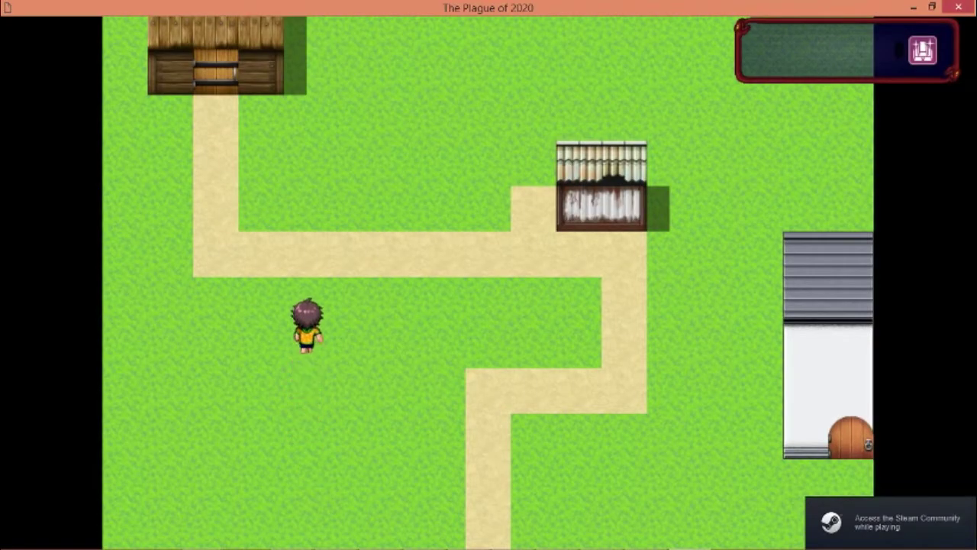
- Walk the character across the undecorated grass map between the wooden house and the dirt path
key(Right)
key(Right)
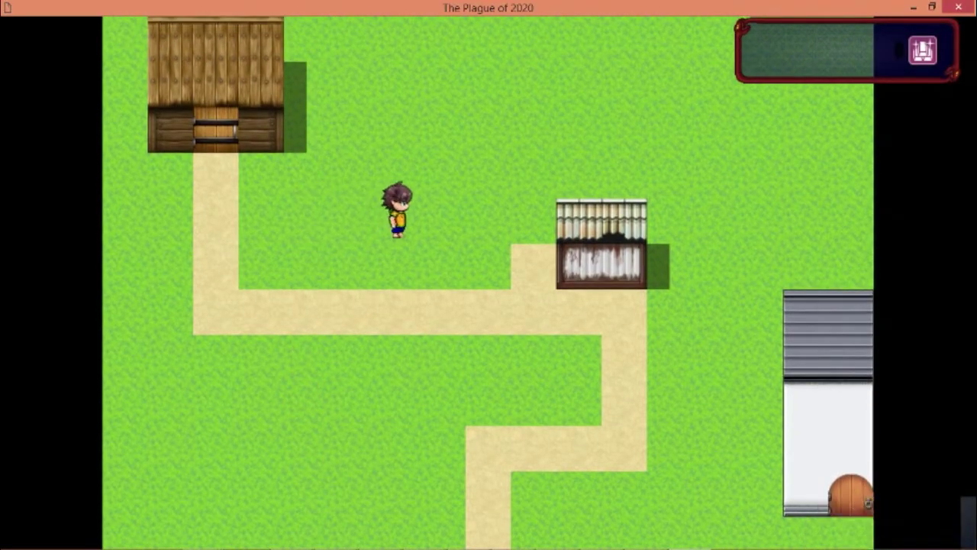
key(Down)
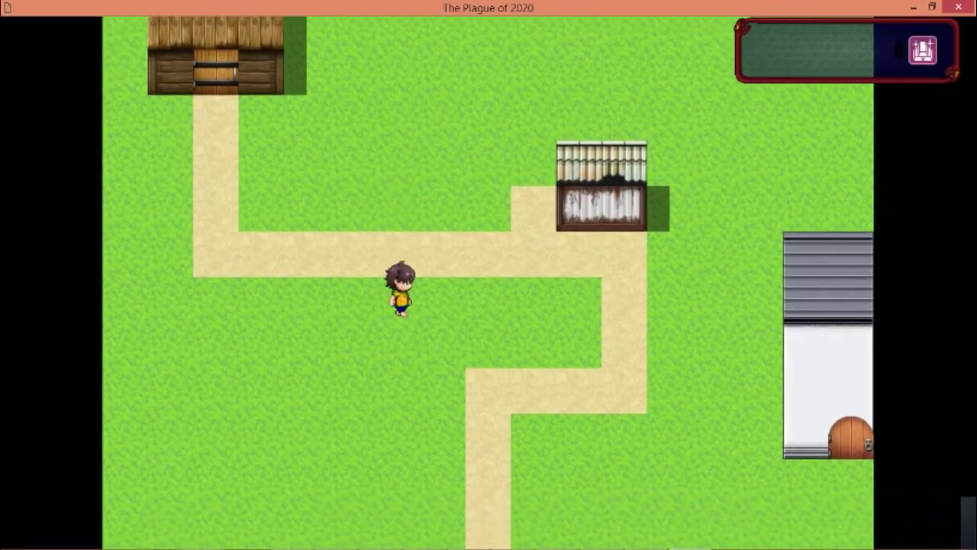
key(Right)
key(Up)
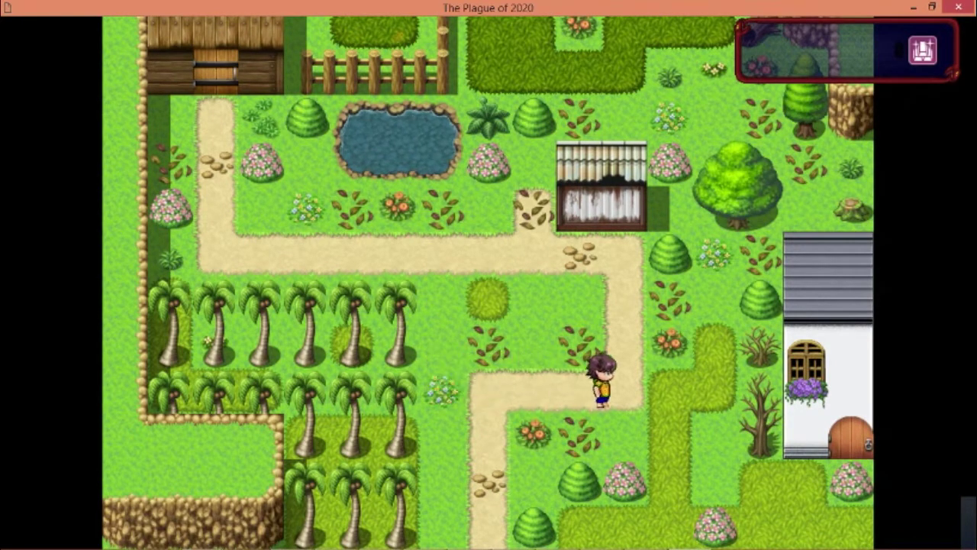
- Walk the character around the decorated version of the map, past the small pond, bushes and hedges
key(Up)
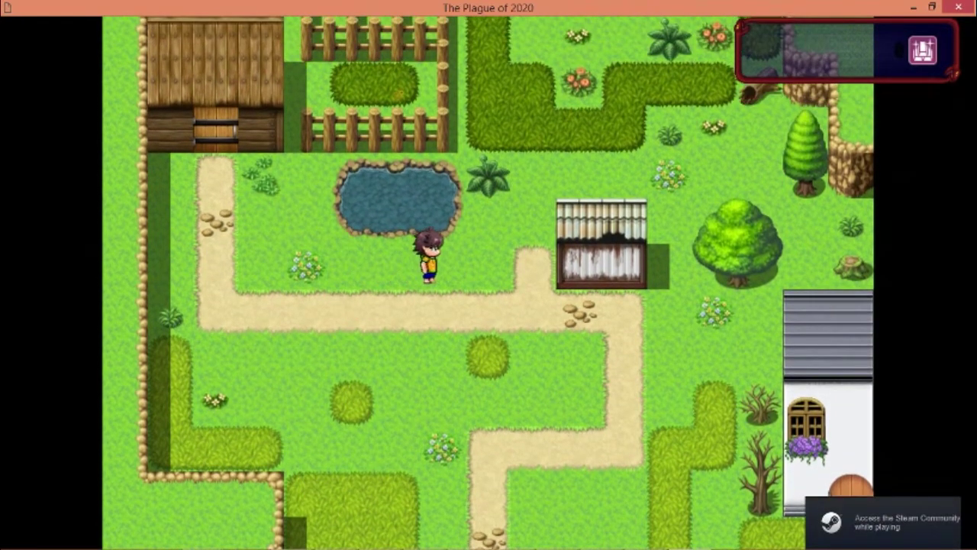
key(Down)
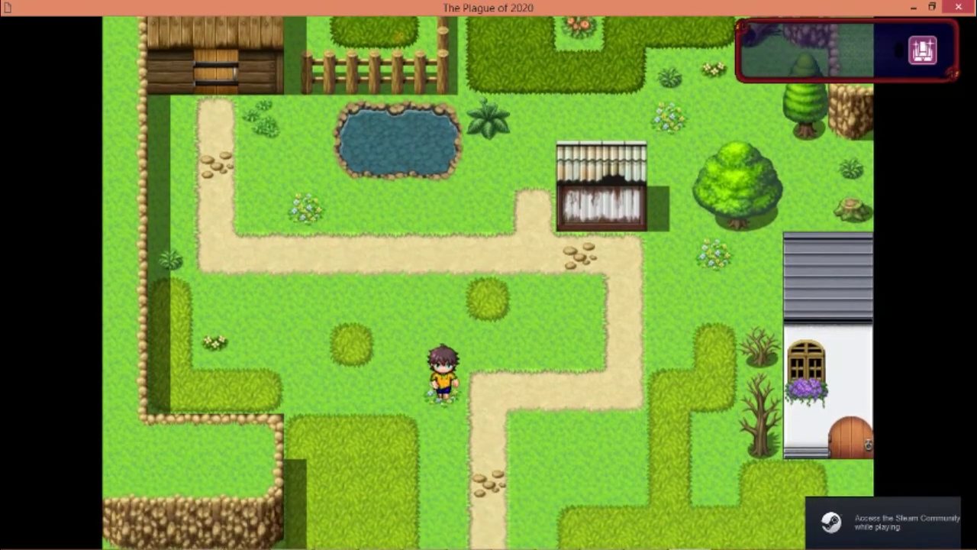
key(Right)
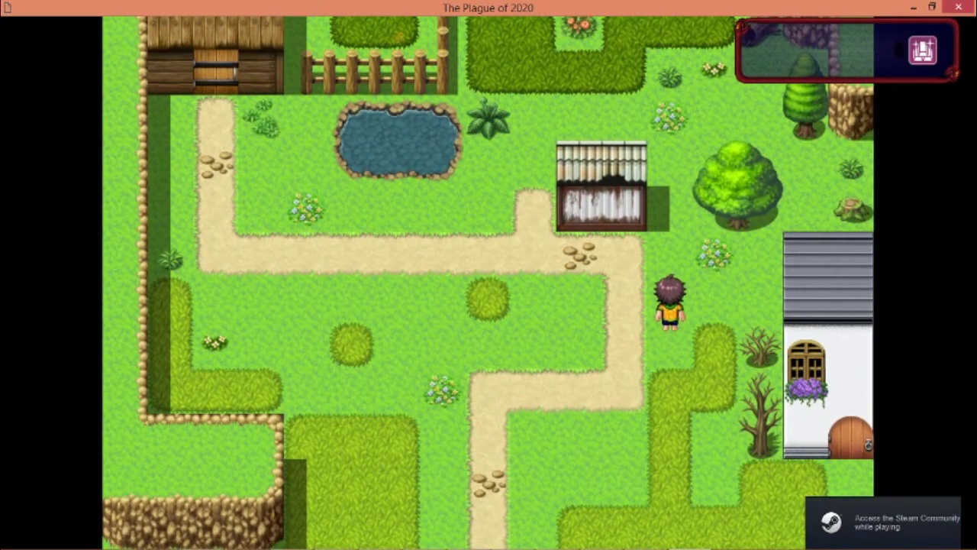
key(Up)
key(Left)
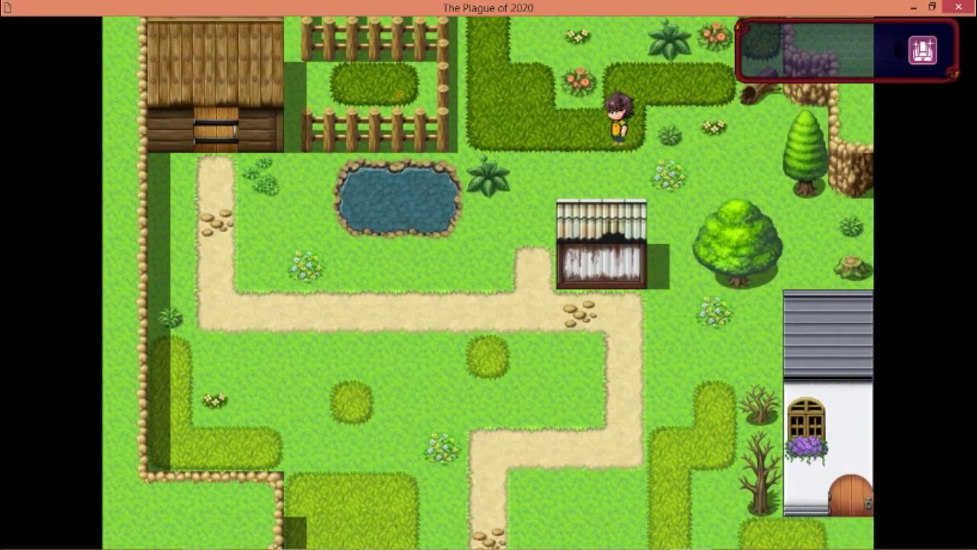
key(Up)
key(Left)
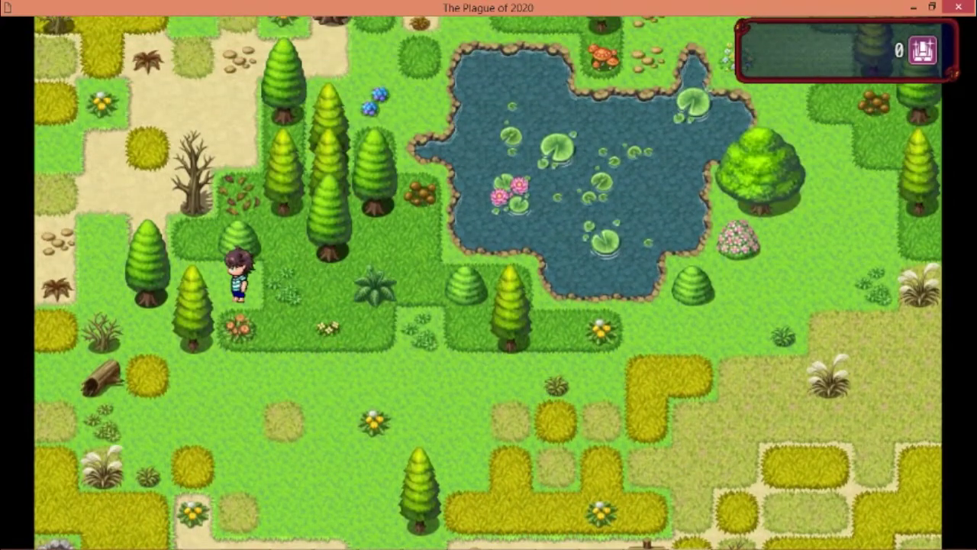
- Walk the character around the large lily pond on the forest map to show its varied vegetation
key(Down)
key(Right)
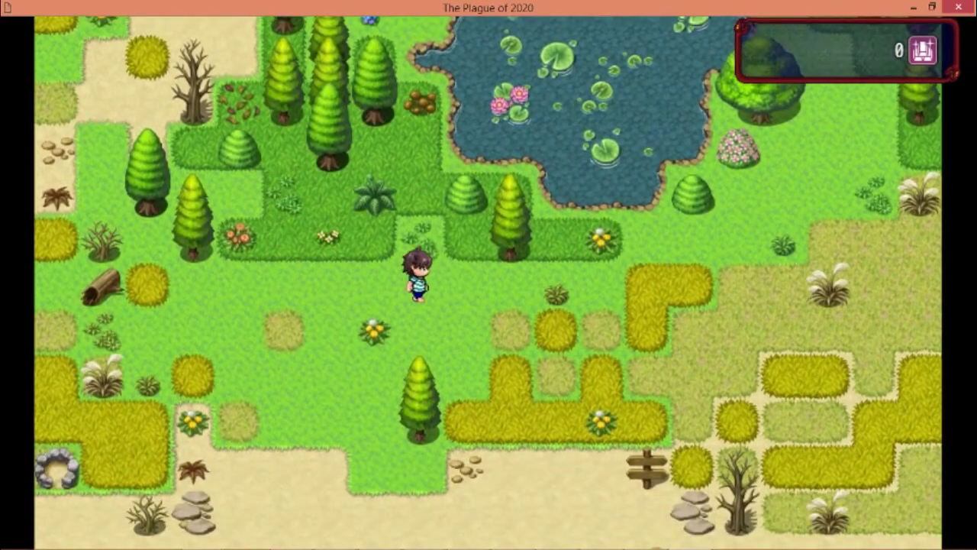
key(Right)
key(Up)
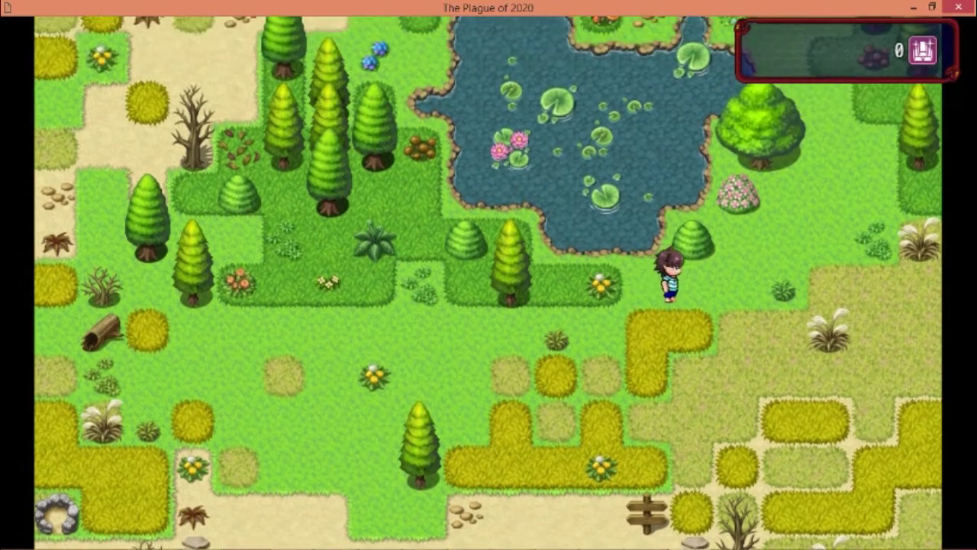
key(Right)
key(Up)
key(Right)
key(Up)
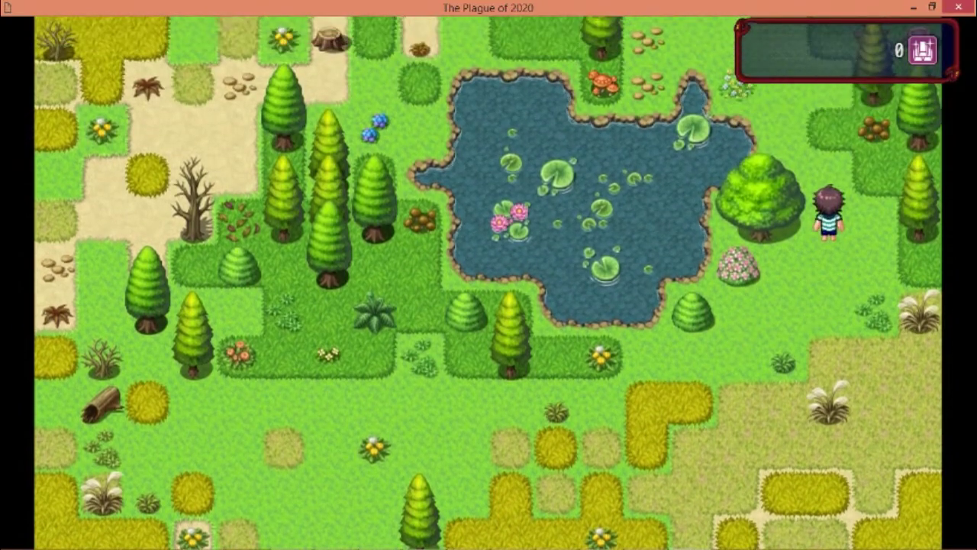
key(Down)
key(Down)
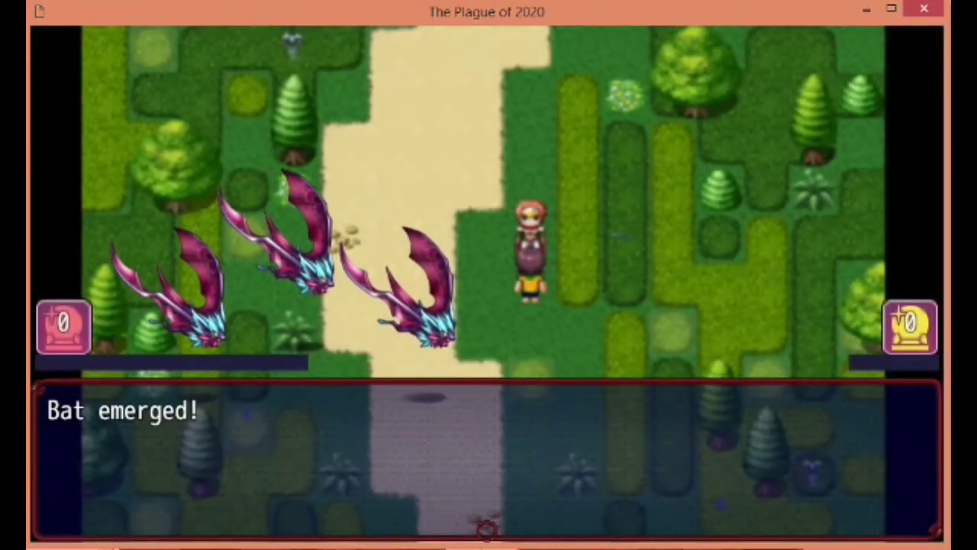
- Advance through the opening of the battle against the three purple Bats
key(Return)
key(Return)
key(Return)
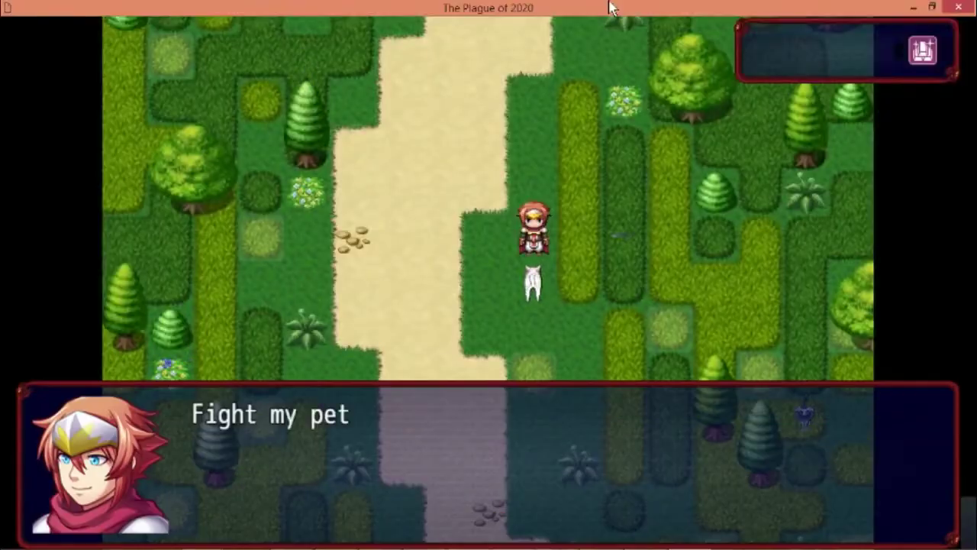
- Start the fight with the red-haired character's pet and have the white animal attack the Black Bat
key(Return)
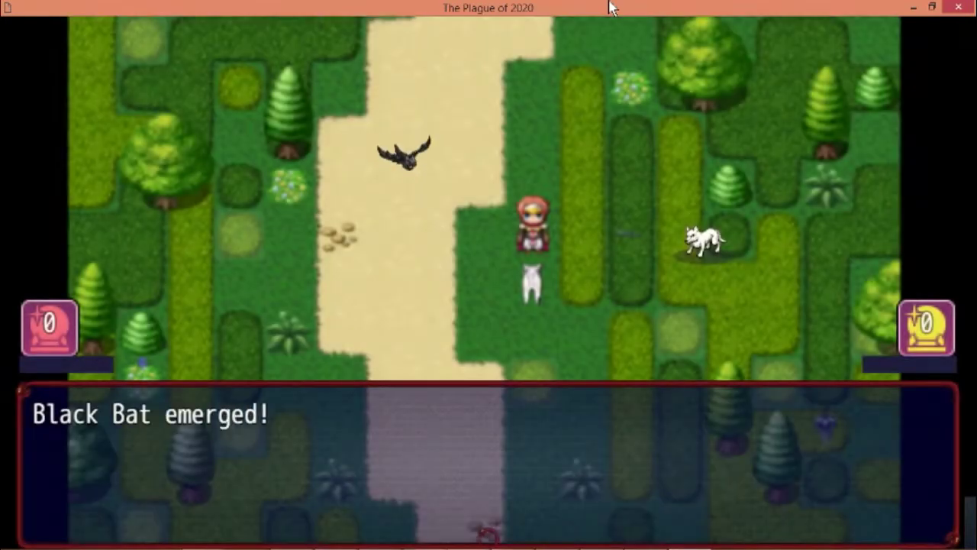
key(Return)
key(Return)
key(Return)
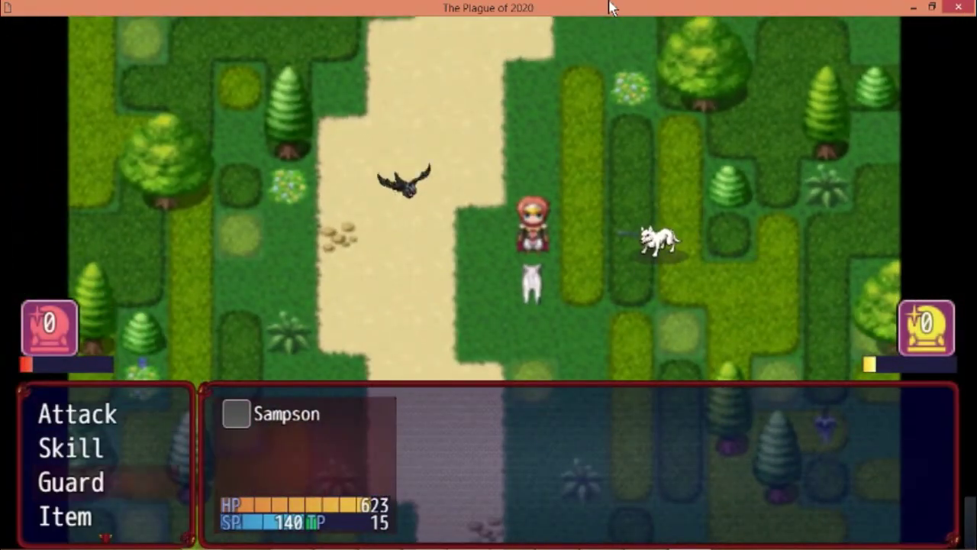
key(Return)
key(Return)
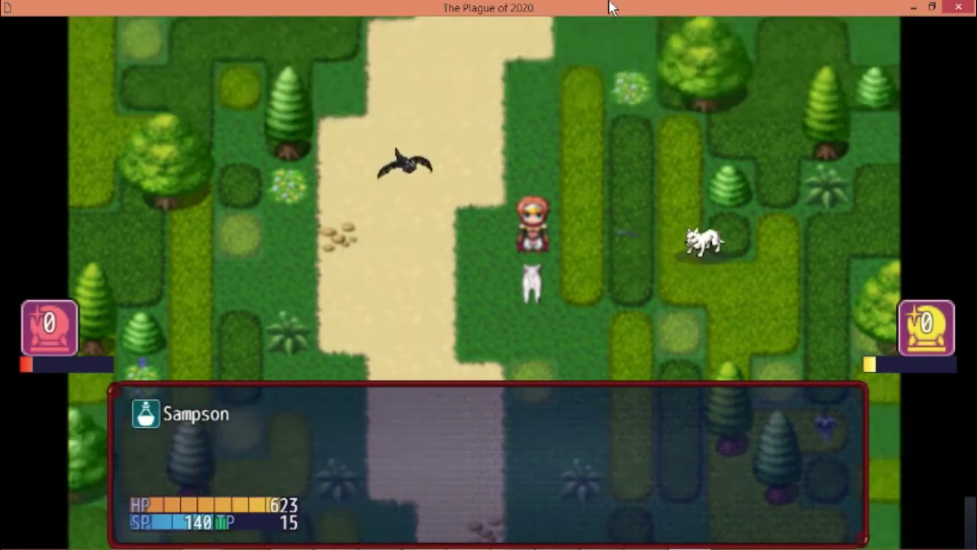
key(Return)
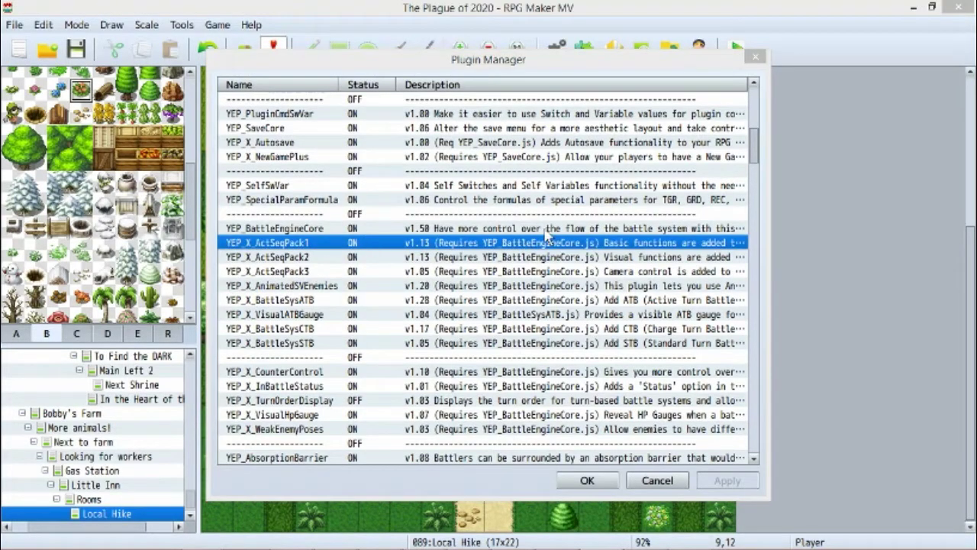
- In RPG Maker MV's Plugin Manager, open the YEP_X_ActSeqPack1 plugin and look through the introduction in its help text
double_click(546, 239)
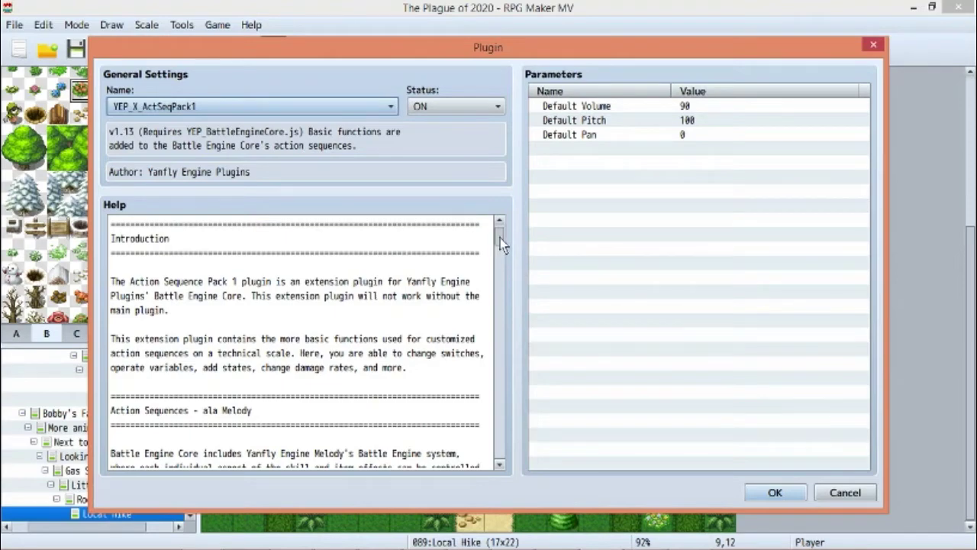
scroll(501, 243, down, 1)
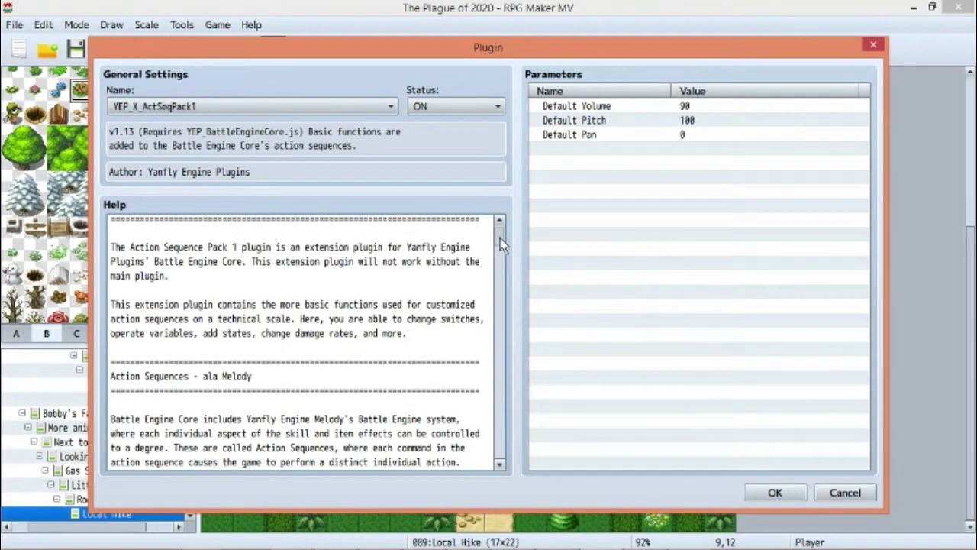
- Read on in the YEP_X_ActSeqPack1 help text to the Action Sequences - Action List section, and close the plugin settings without changes
drag(501, 242, 506, 273)
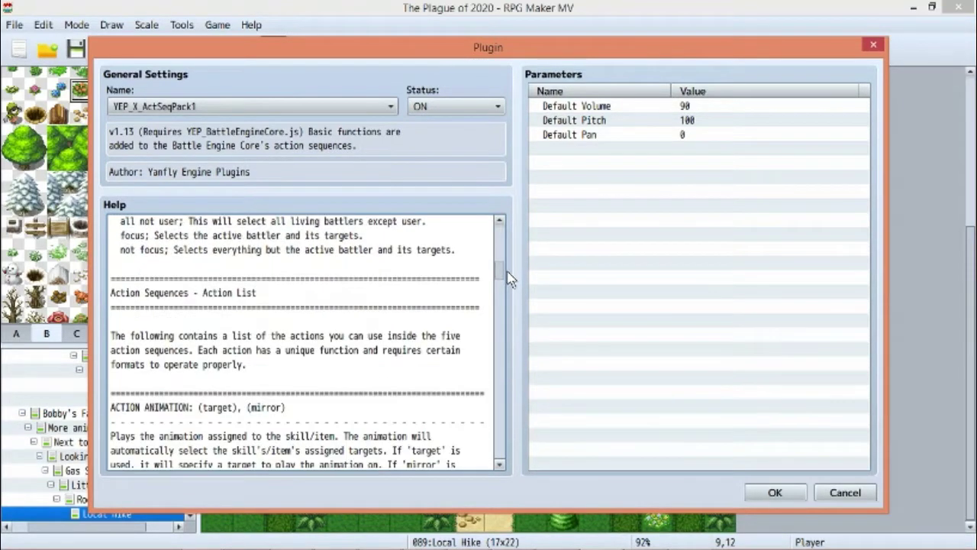
click(842, 494)
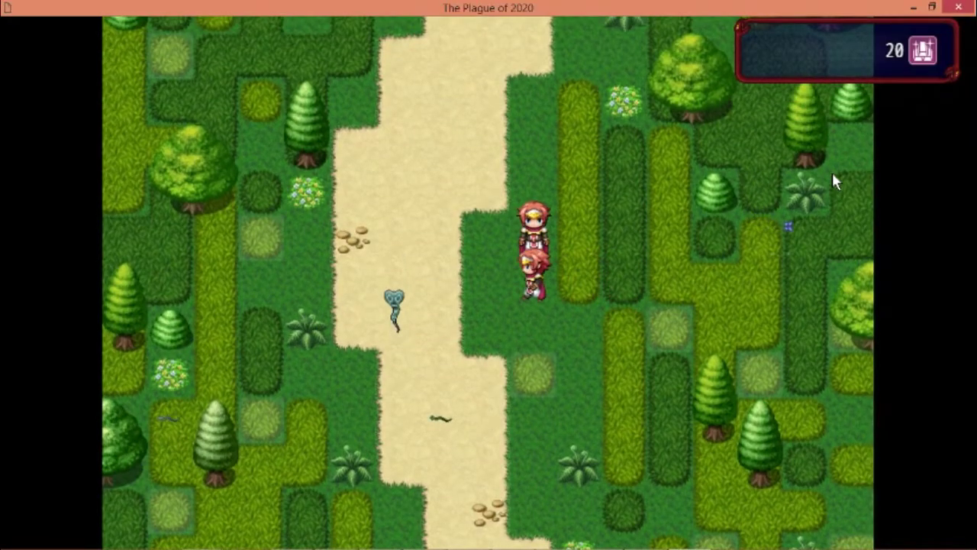
- In the running game, start a battle with the Black Bat, have Copy Cat attack it, and advance through the battle results
key(Return)
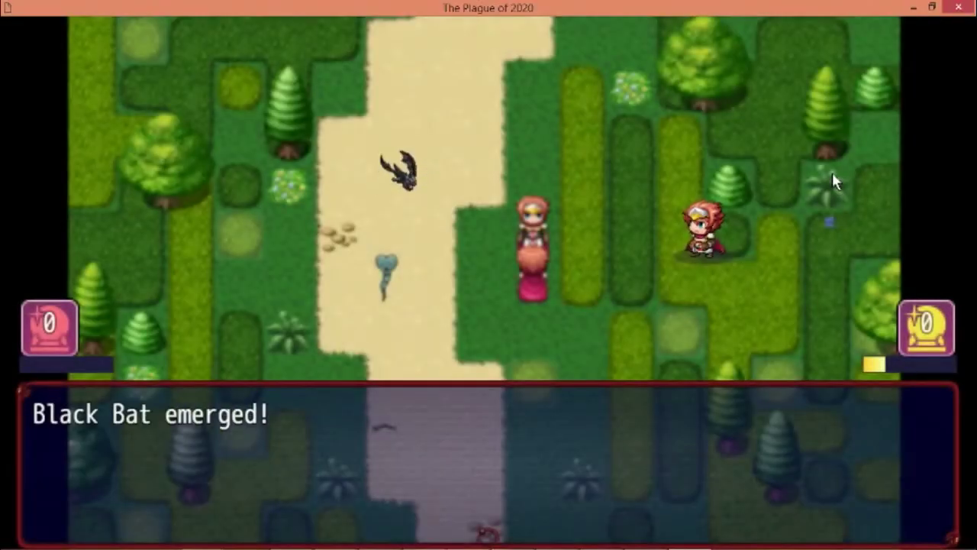
key(Return)
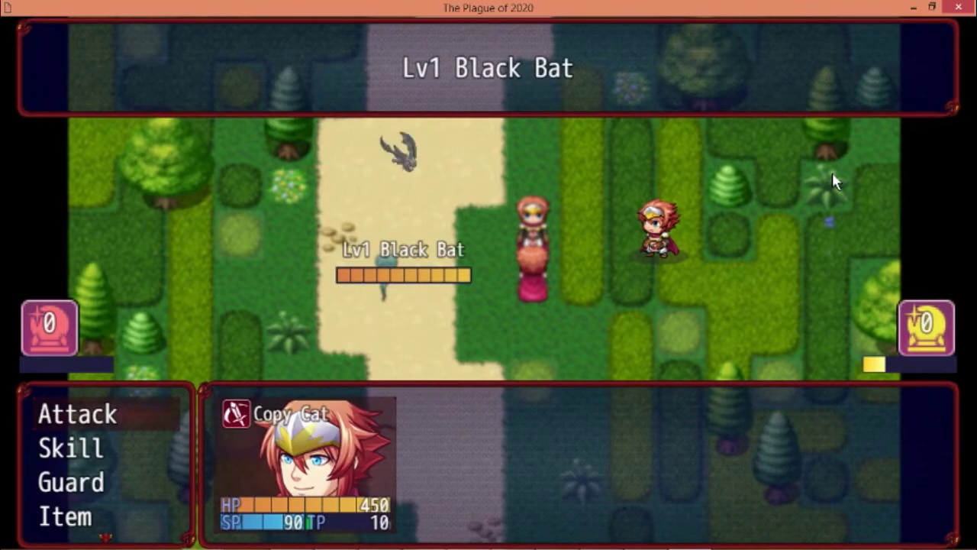
key(Return)
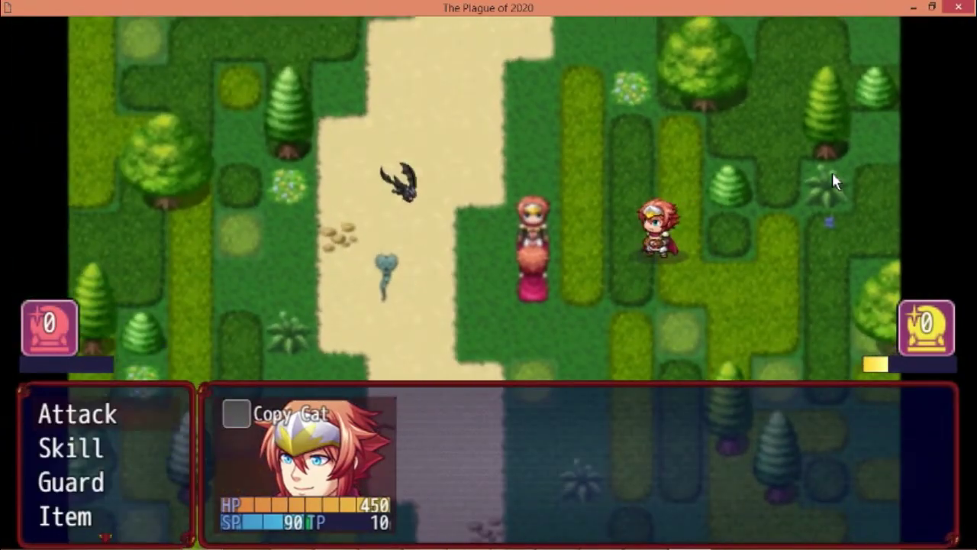
key(Return)
key(Return)
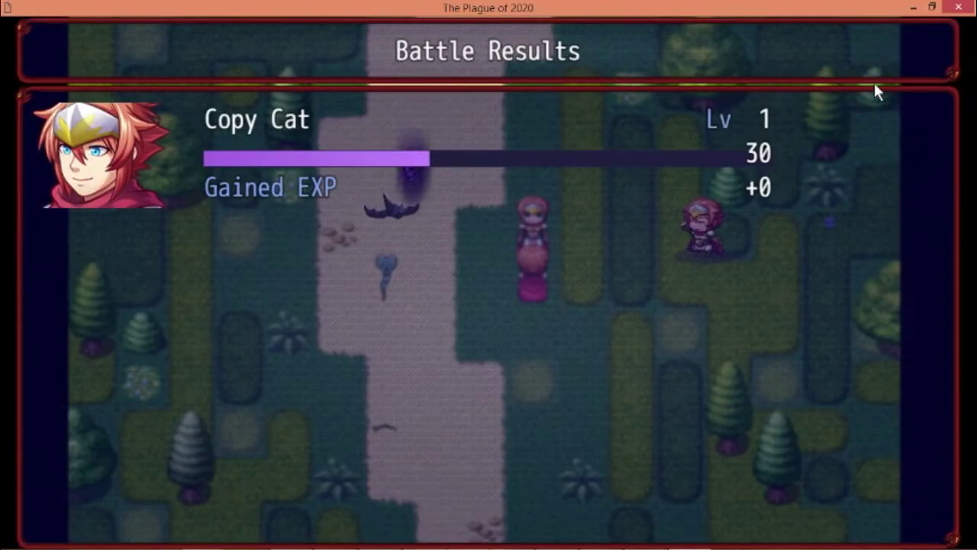
key(Return)
key(Return)
key(Return)
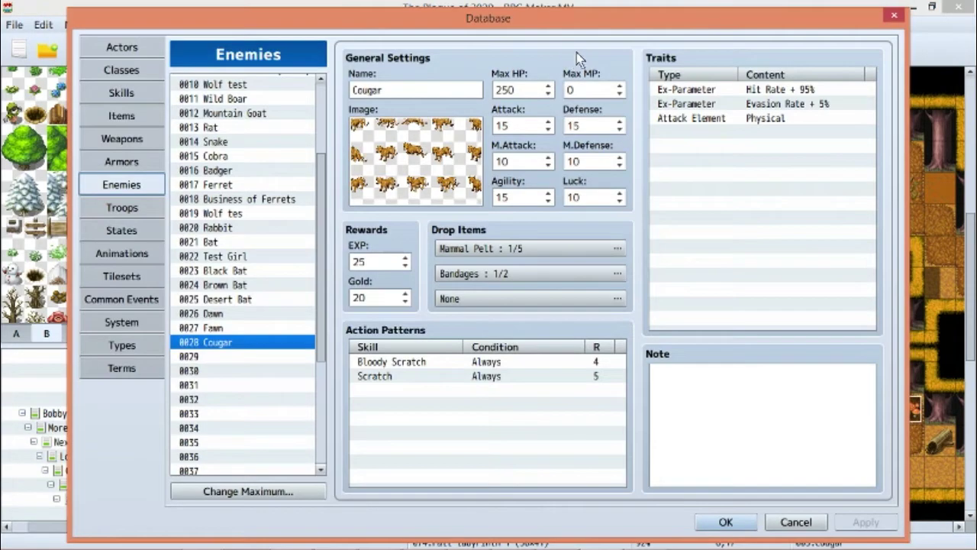
- In RPG Maker MV's database, preview the Hit Special 1 and Bodyslam battle animations
click(129, 258)
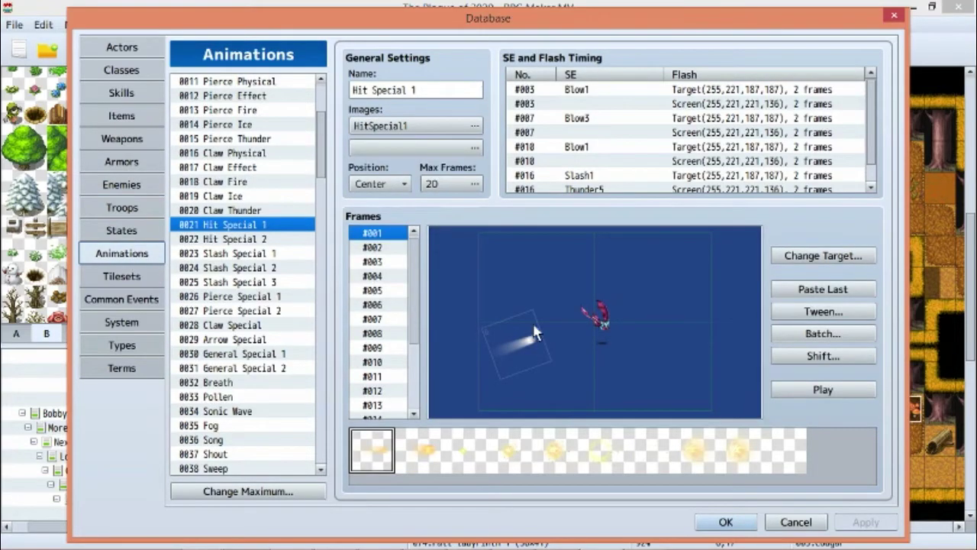
click(828, 392)
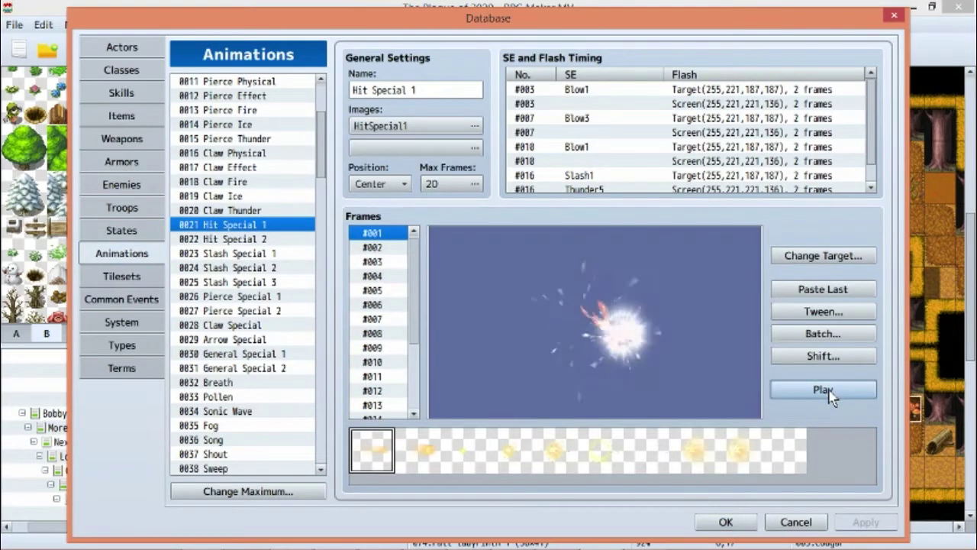
drag(320, 144, 262, 216)
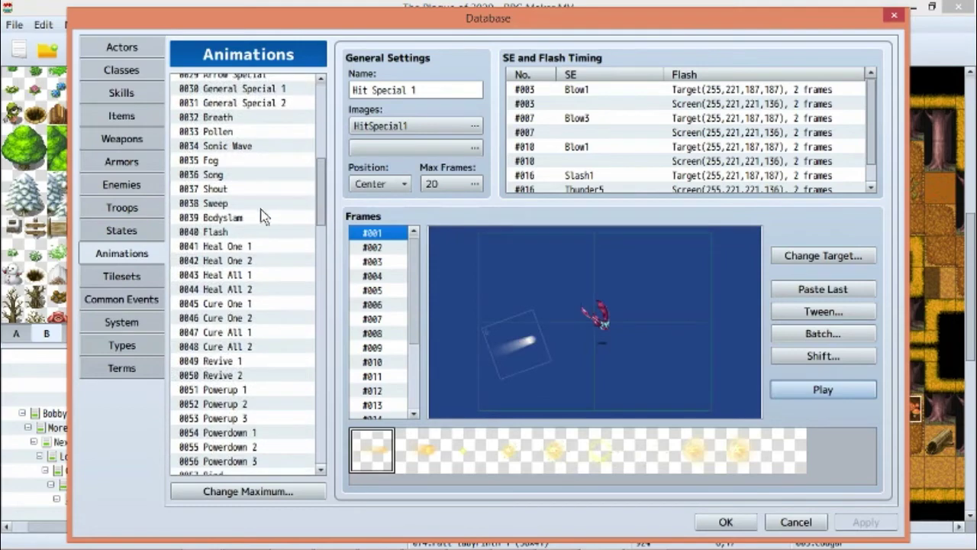
click(262, 219)
click(836, 389)
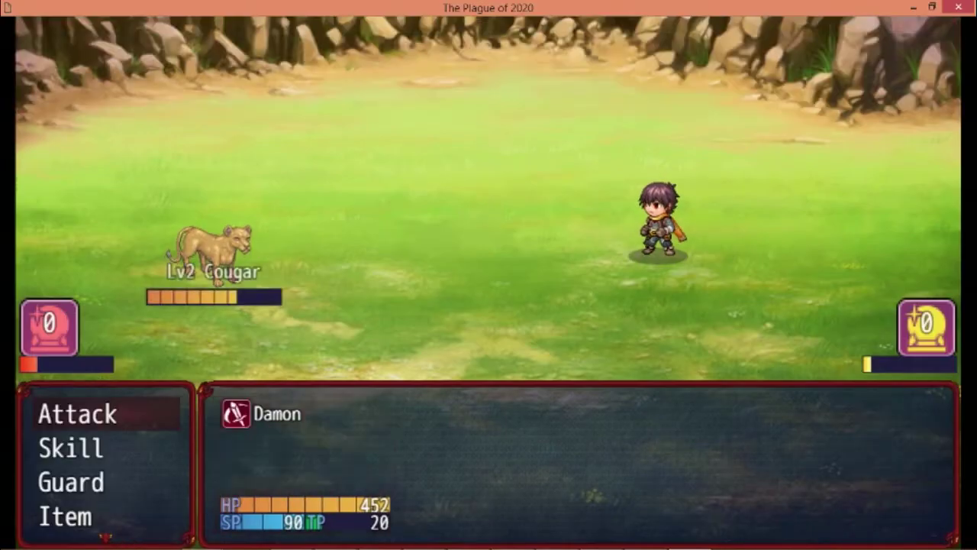
- In the running game's battle, have the dark-haired hero attack the Lv2 Cougar repeatedly
key(Return)
key(Return)
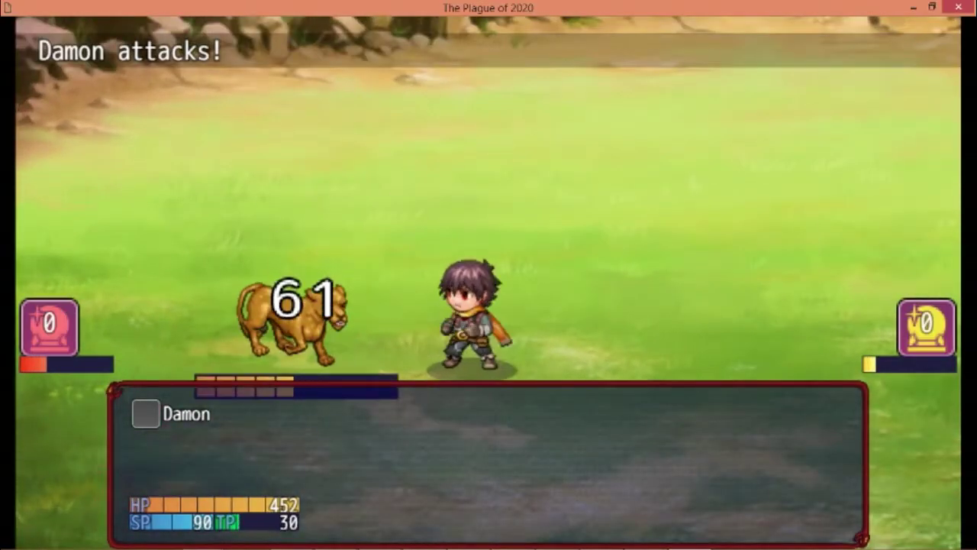
key(Return)
key(Return)
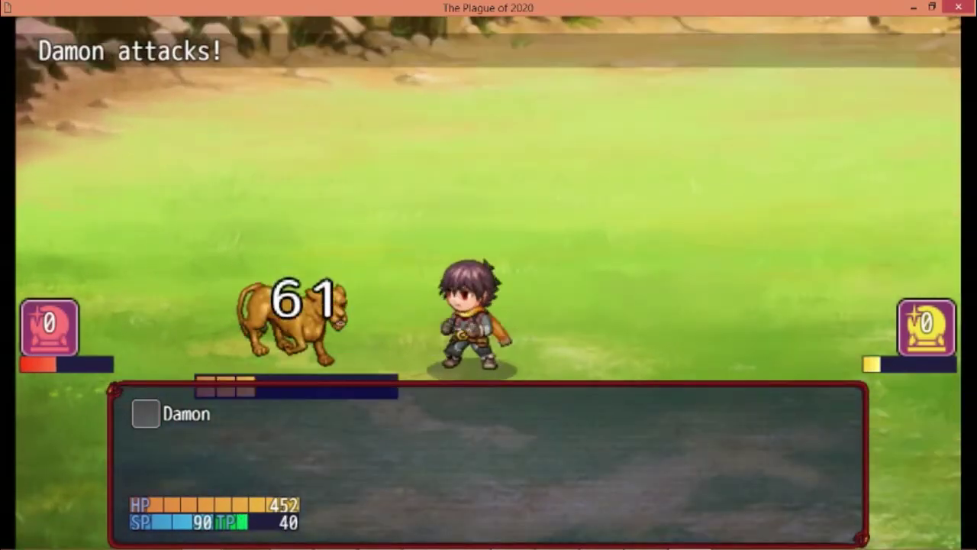
key(Return)
key(Return)
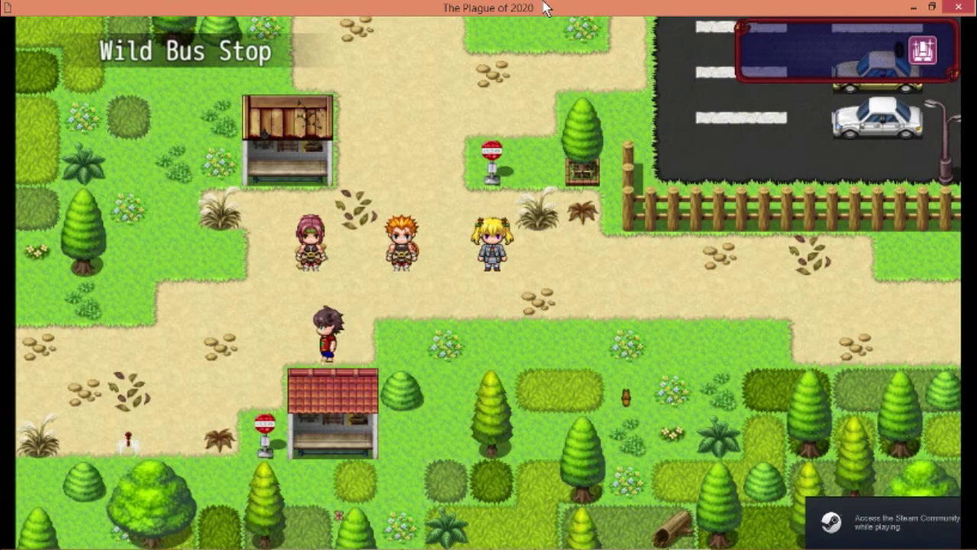
- At the Wild Bus Stop, talk to the pink-haired and orange-haired characters, and close the game window
key(Up)
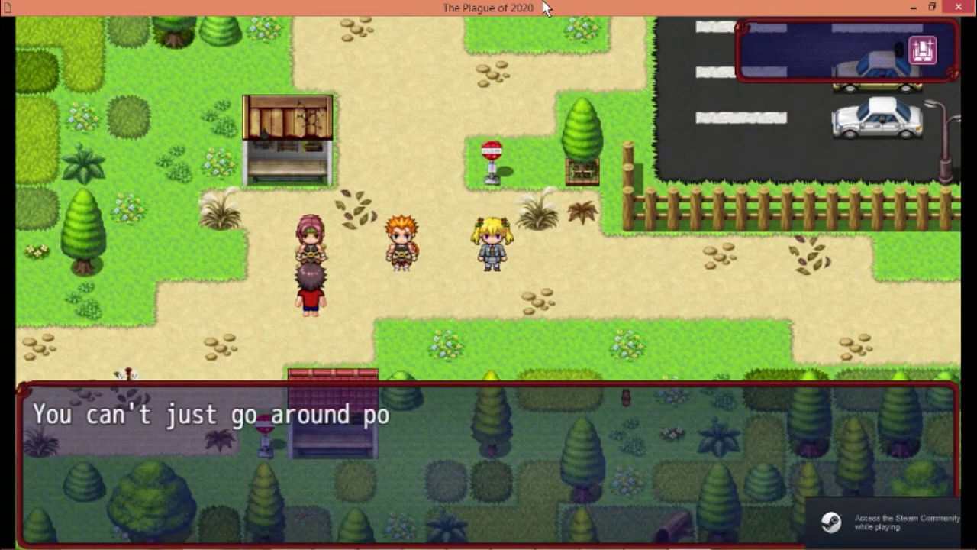
key(Return)
key(Right)
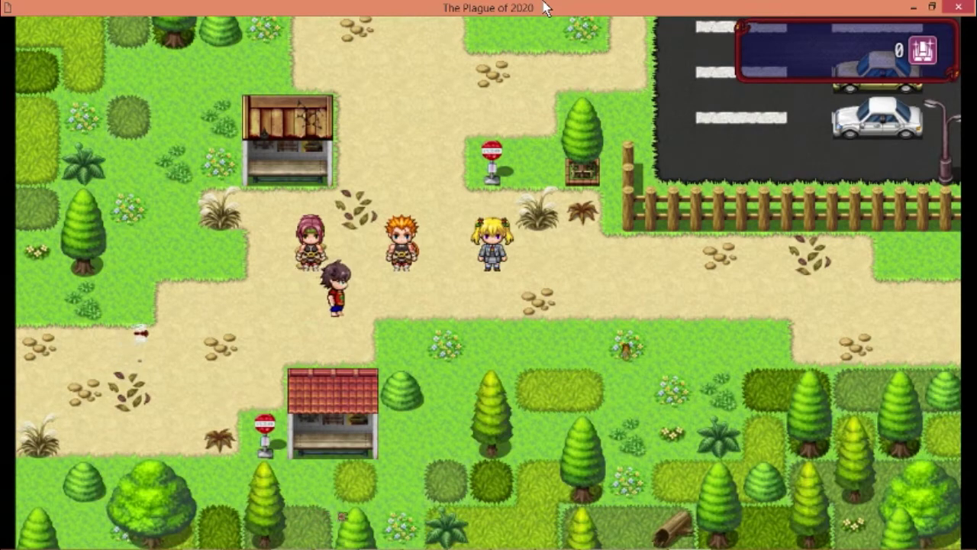
key(Up)
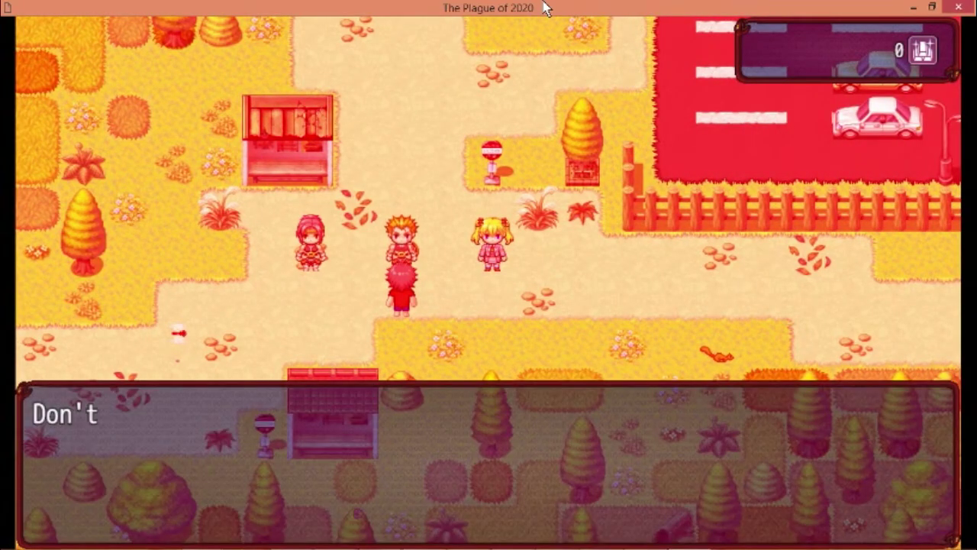
key(Return)
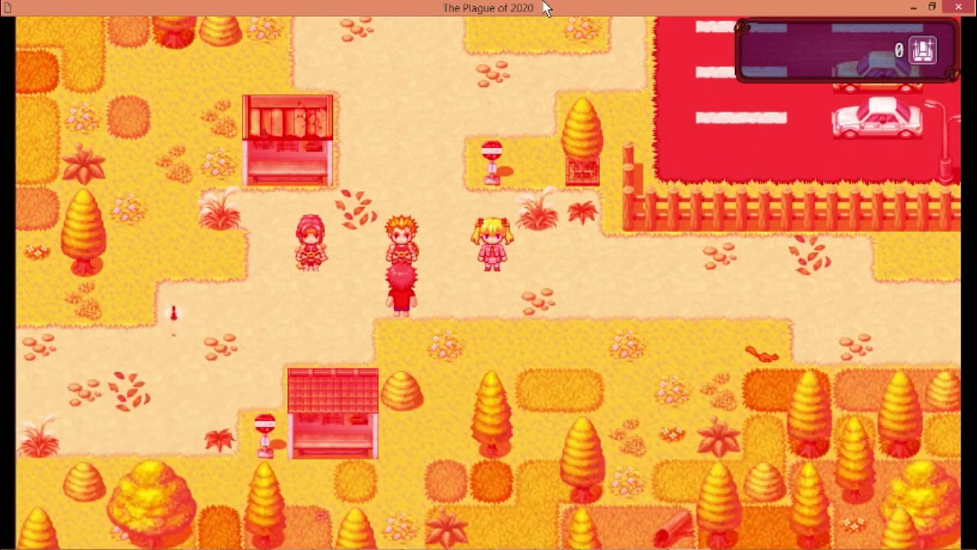
click(957, 8)
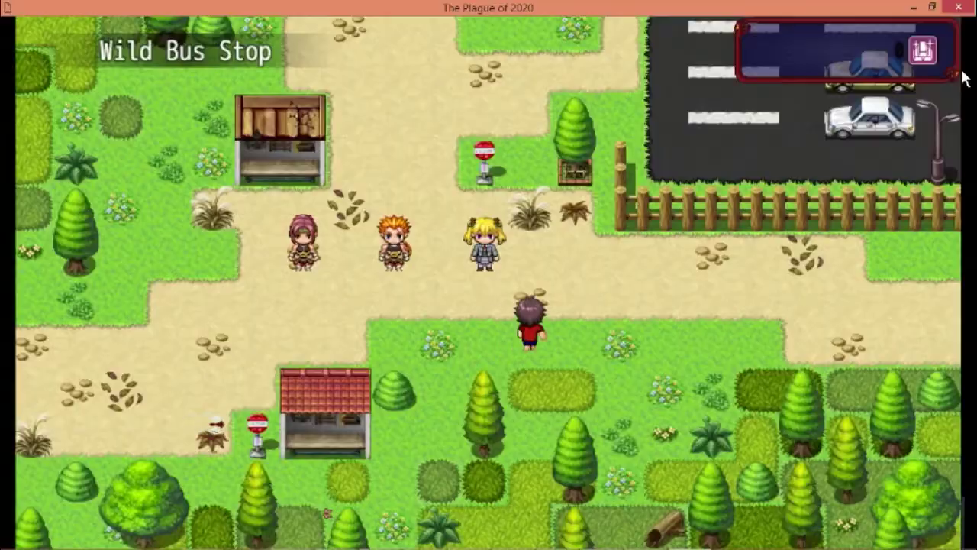
- In a new playtest at the Wild Bus Stop, walk up to the blonde girl and go through her dialogue
key(Up)
key(Left)
key(Up)
key(Return)
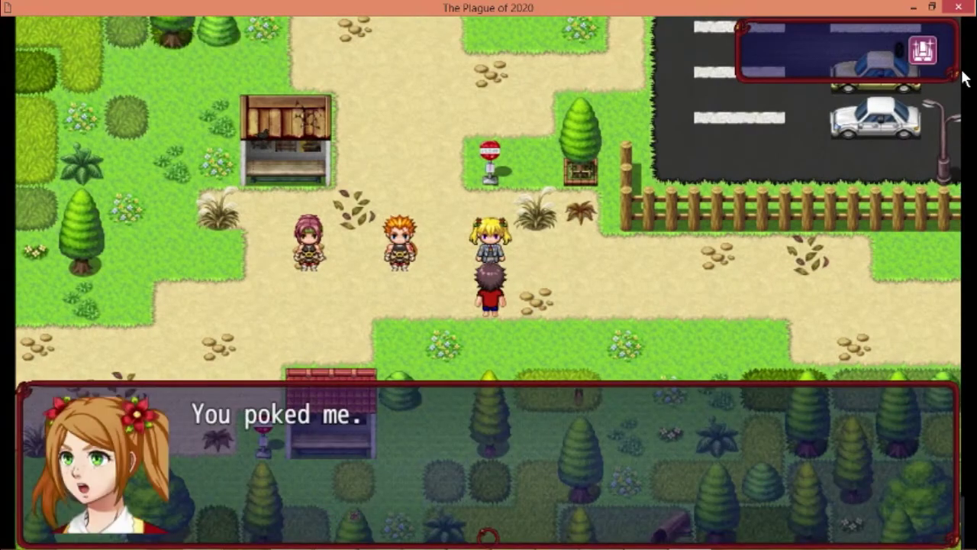
key(Return)
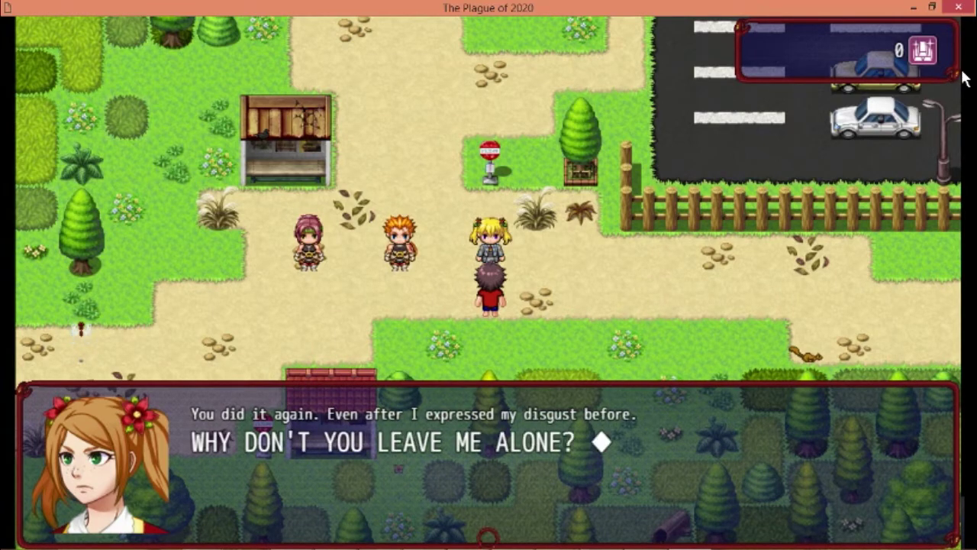
key(Return)
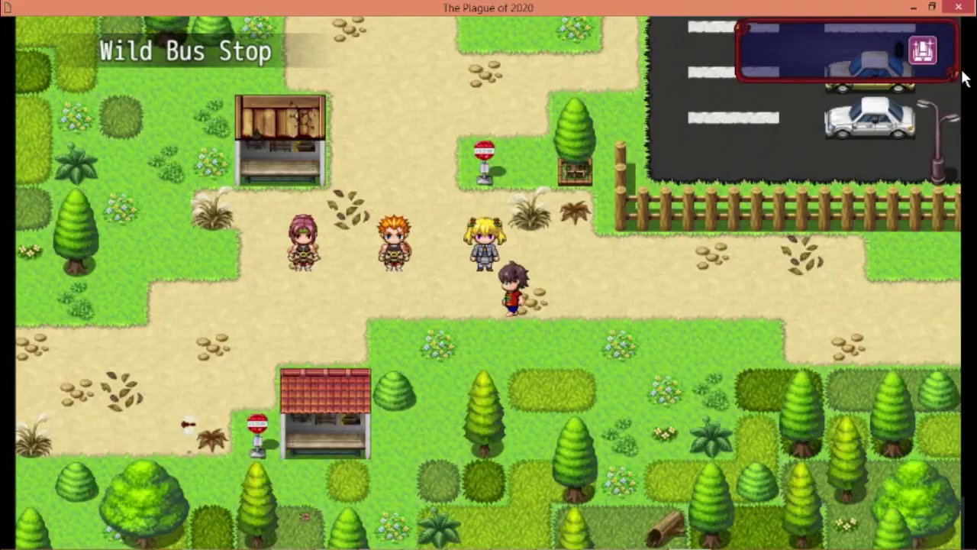
- Talk to the blonde girl again, advance through her coloured and resized message text, and close the playtest
key(Return)
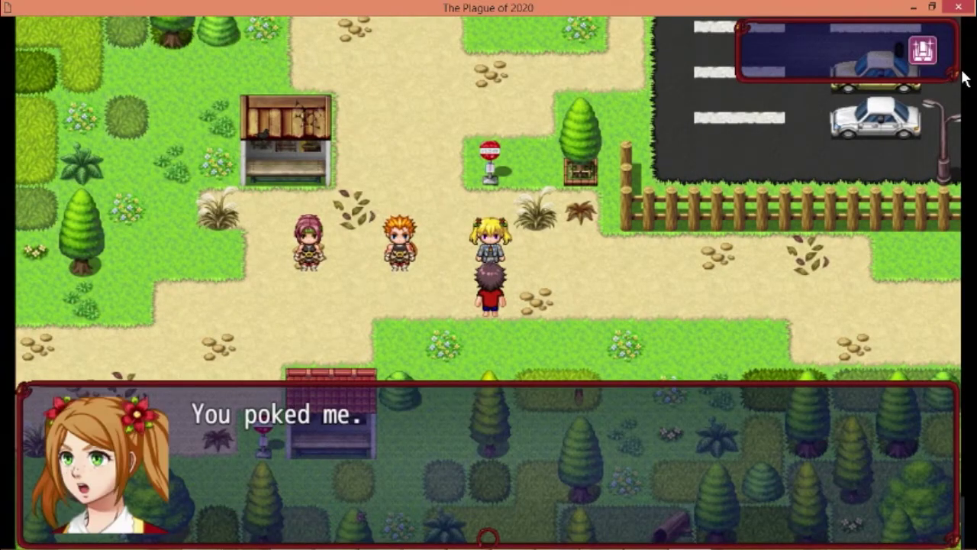
key(Return)
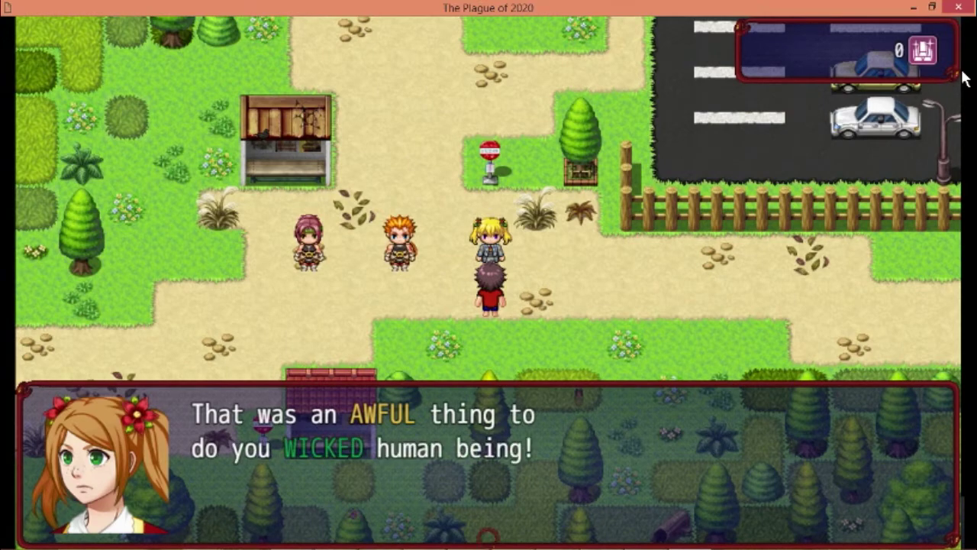
key(Return)
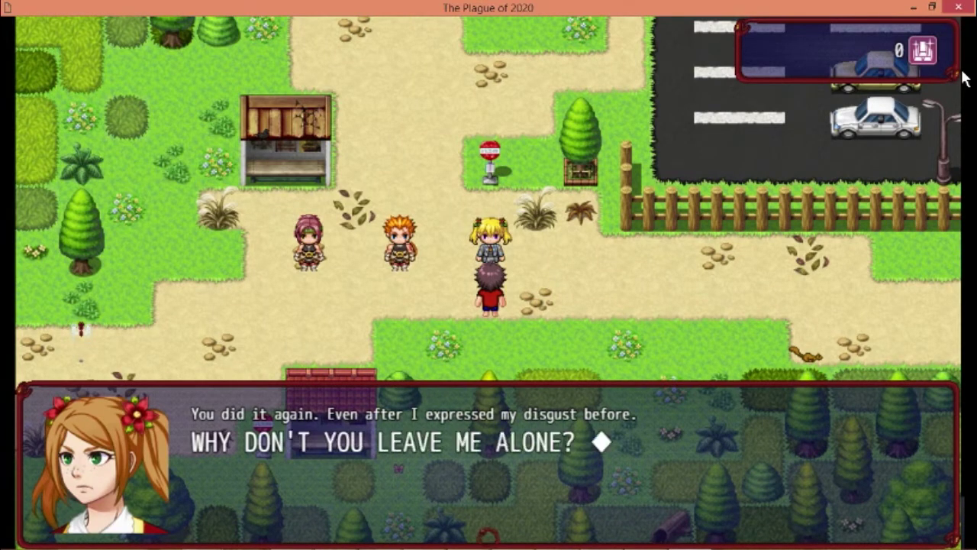
key(Return)
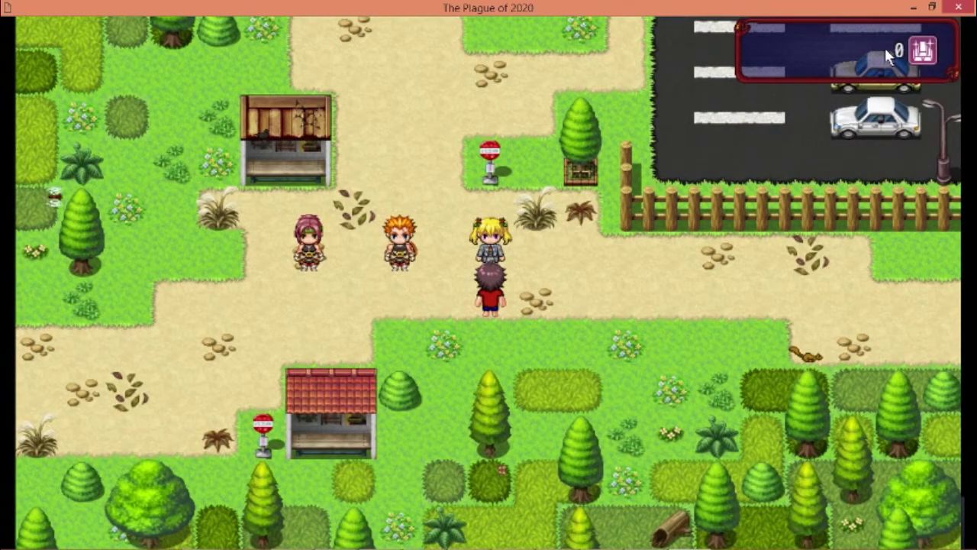
click(958, 7)
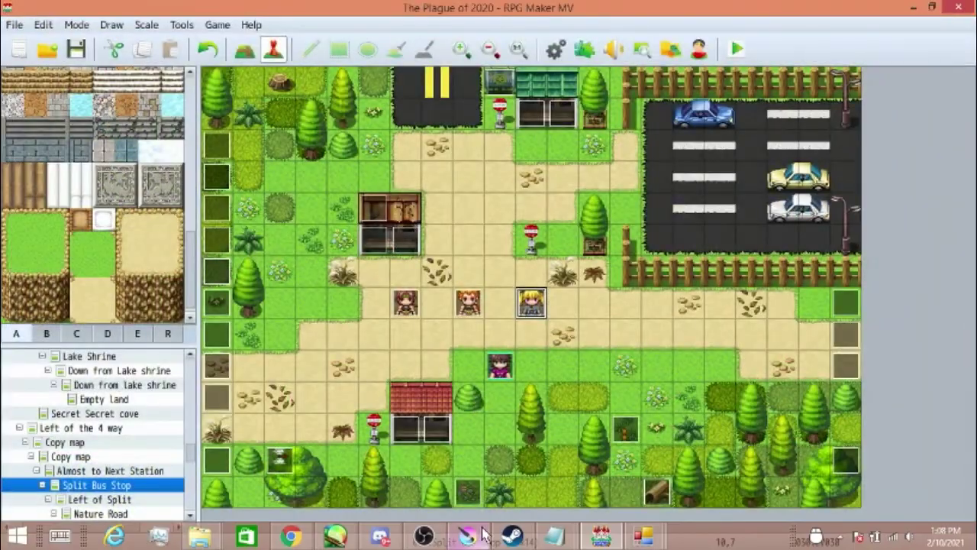
click(429, 538)
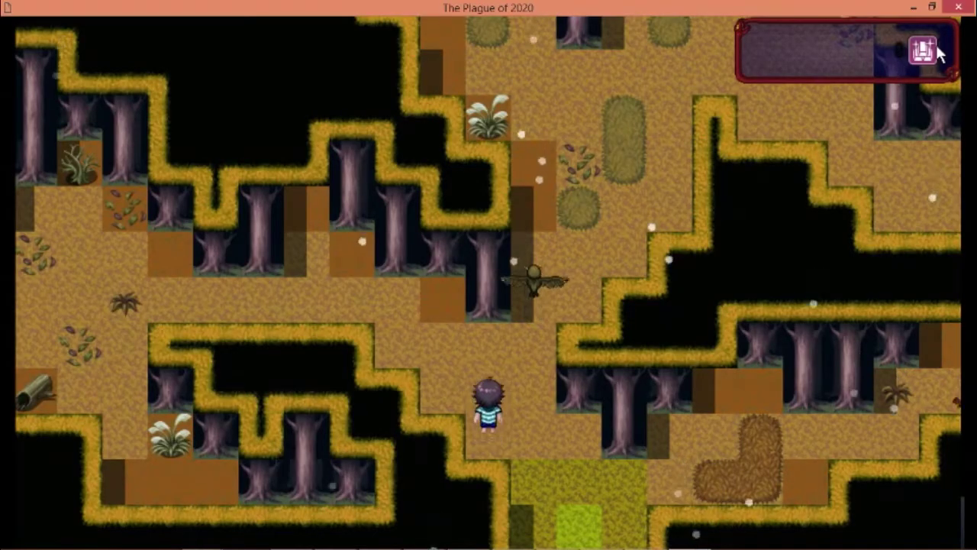
- In the game's autumn labyrinth map, walk the striped-shirt character west, back east, and north between the trees past the flying creature
key(Left)
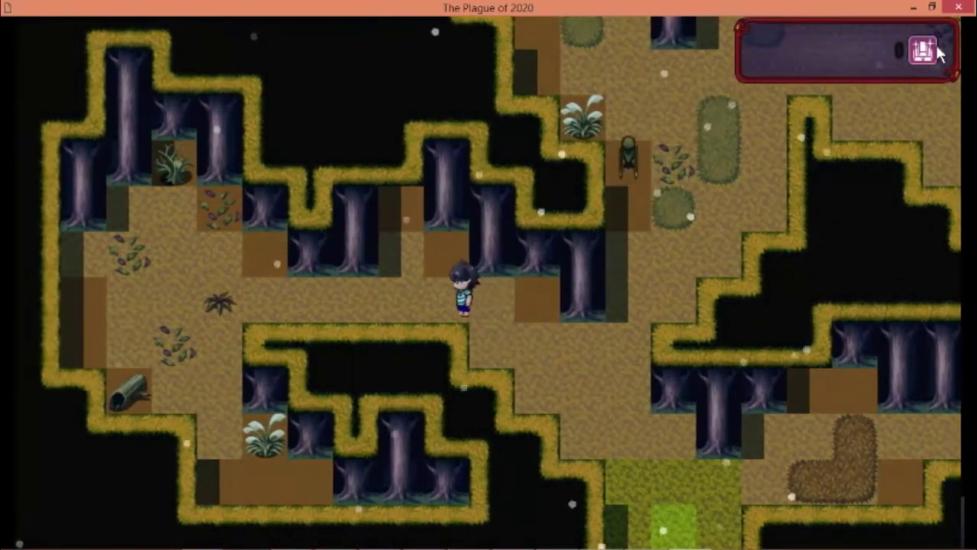
key(Right)
key(Right)
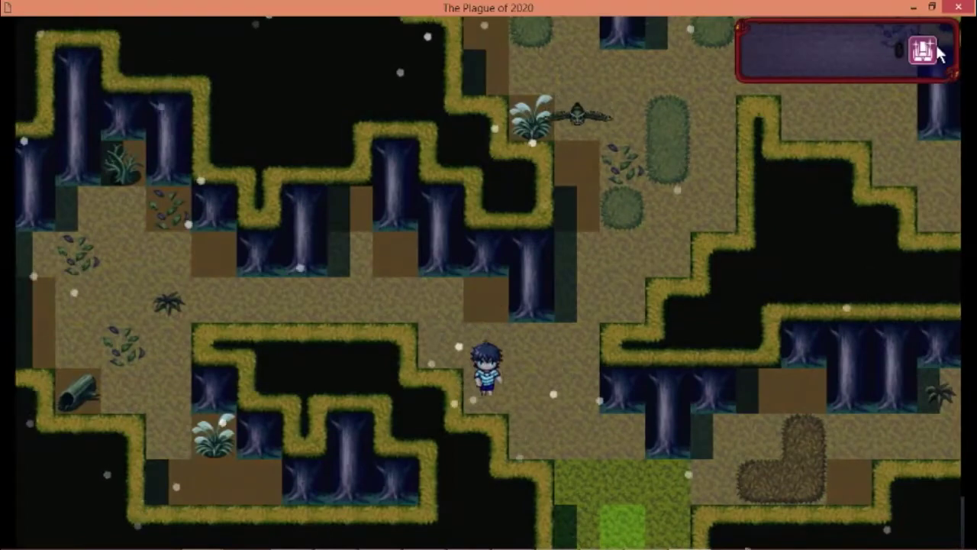
key(Up)
key(Up)
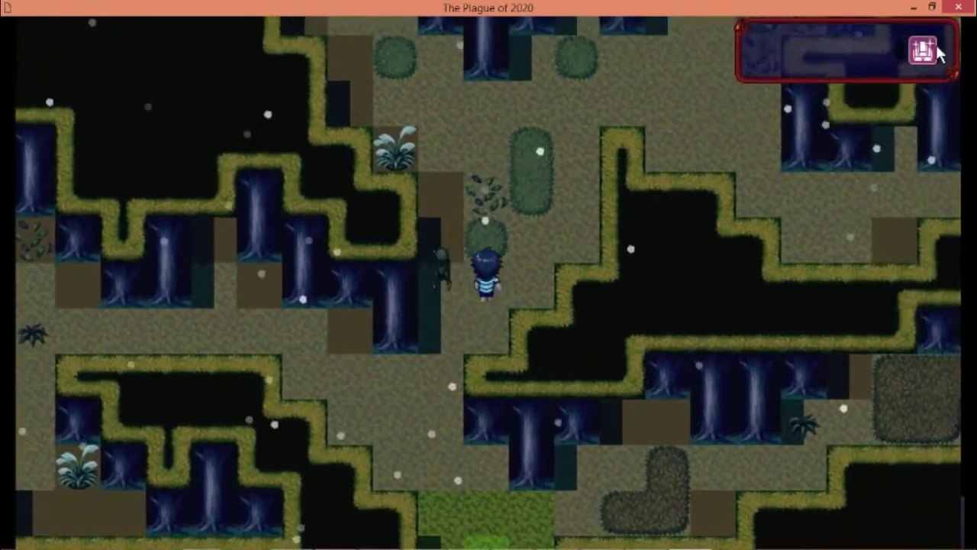
key(Right)
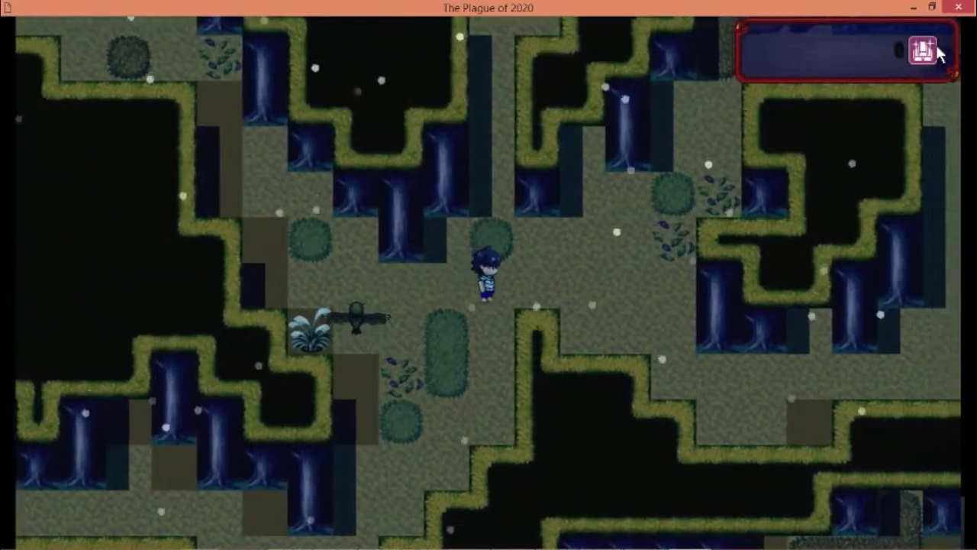
key(Up)
key(Left)
key(Up)
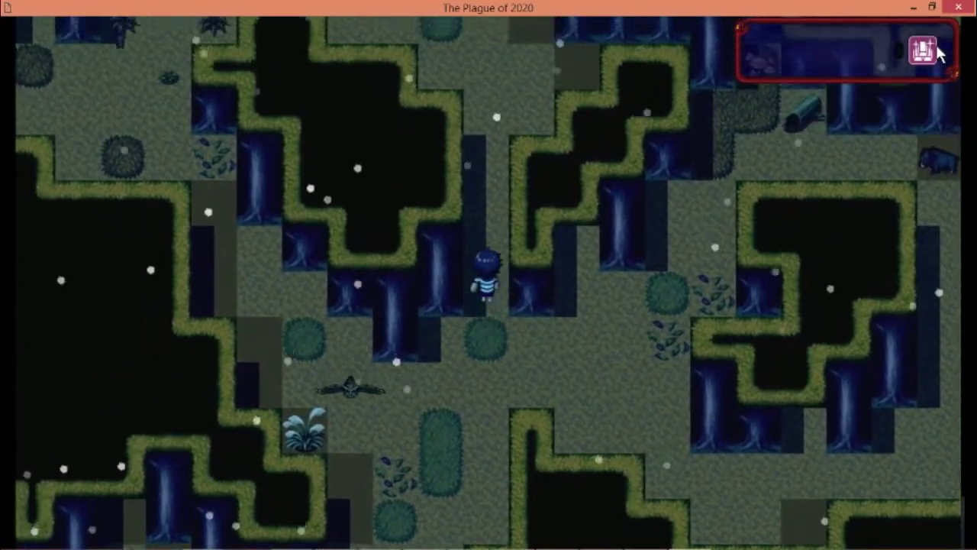
key(Up)
key(Left)
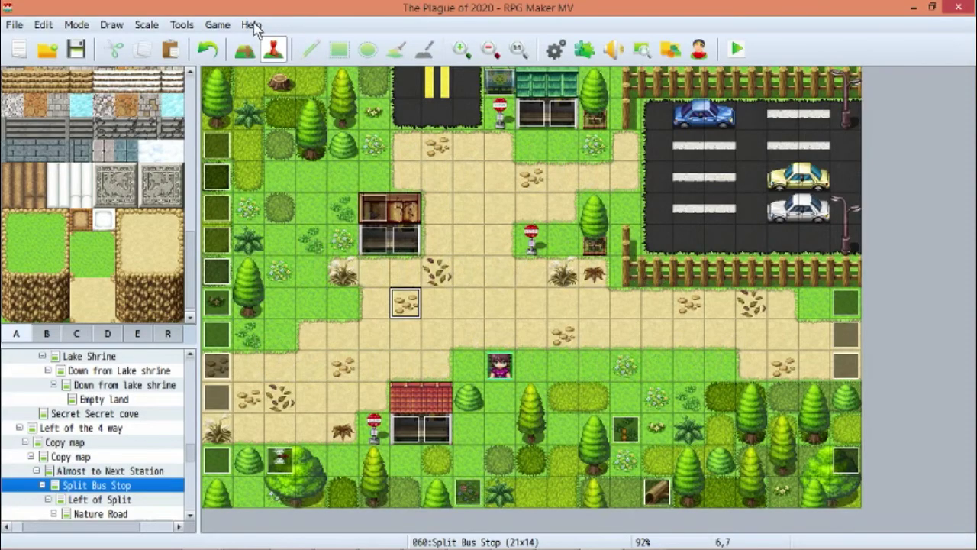
- Open the built-in tutorial list, look through its steps, and start "Step 15: Healing and Saving"
click(252, 26)
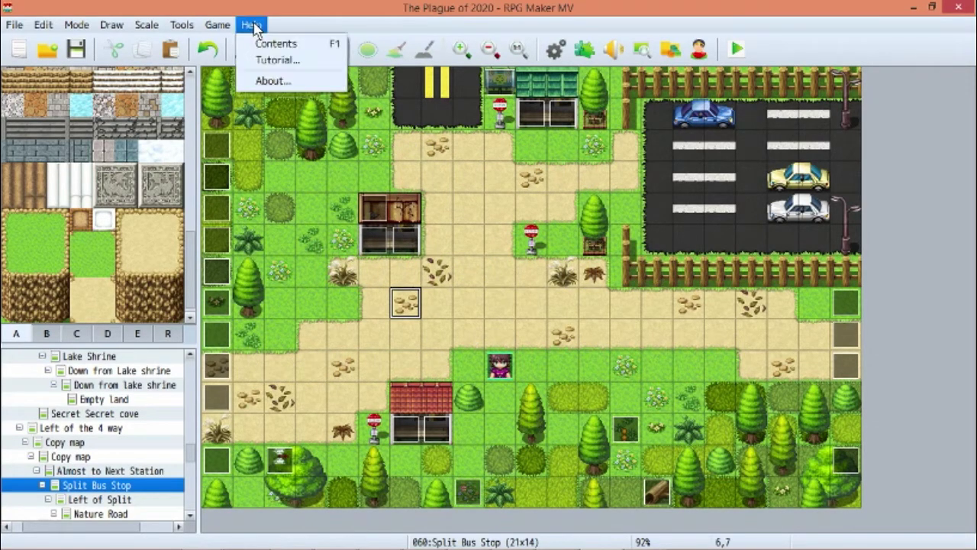
click(278, 59)
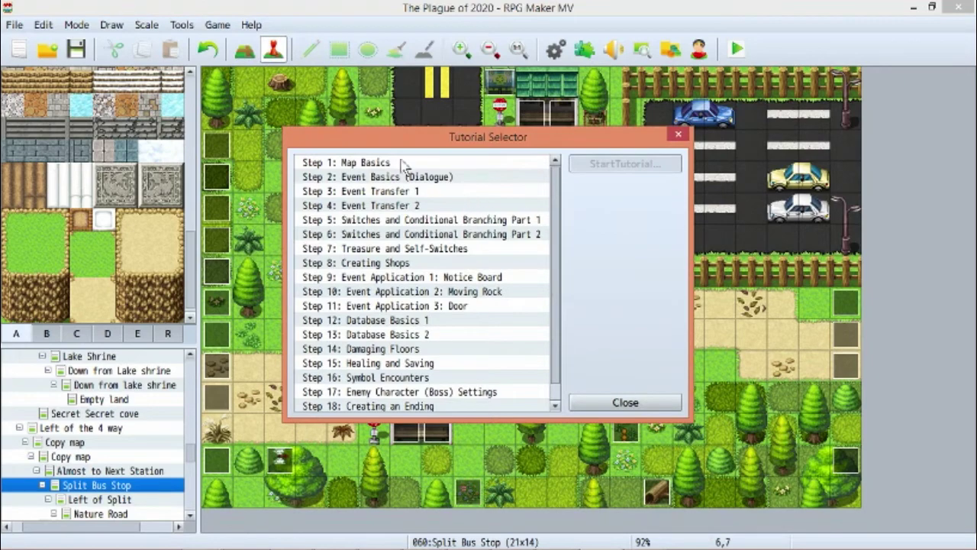
scroll(405, 172, down, 1)
click(443, 348)
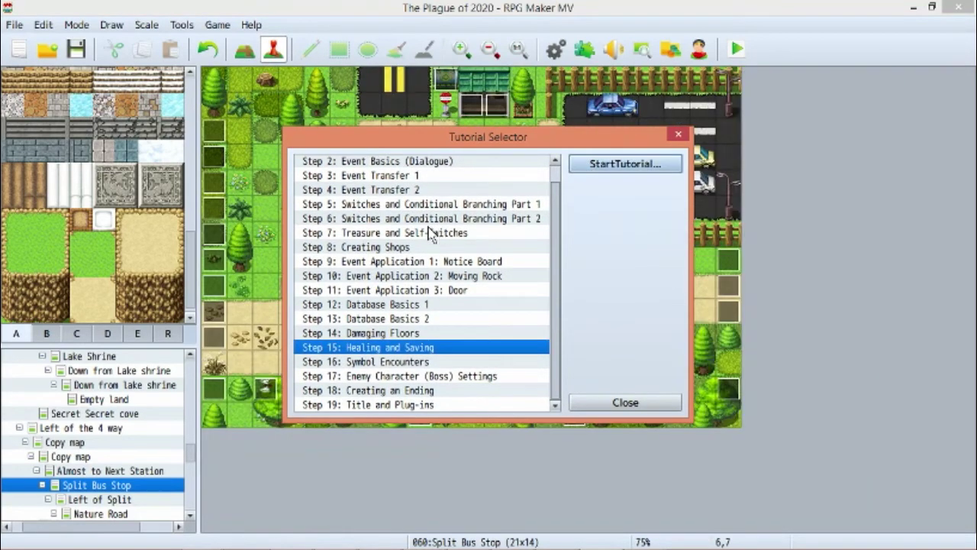
key(Return)
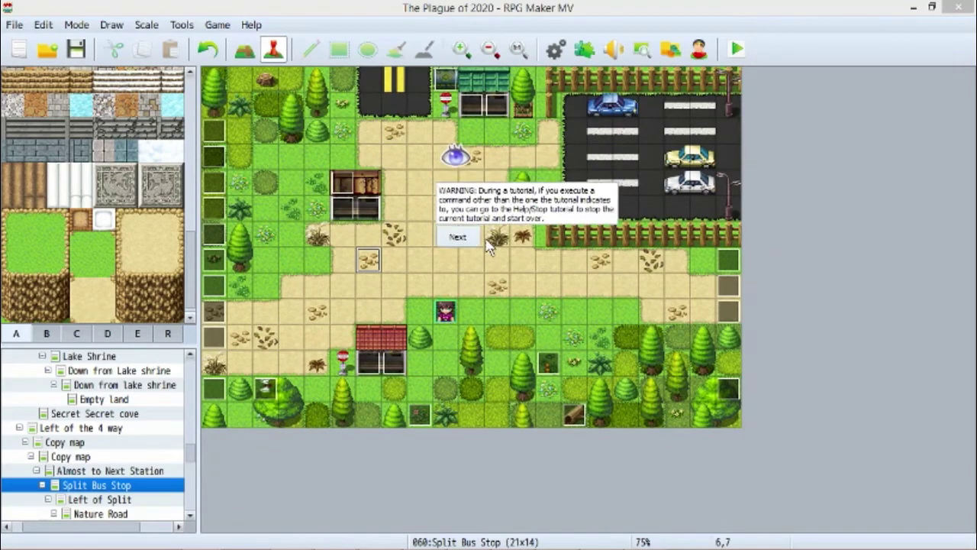
- Continue past the tutorial warning and step 14 project question, cancel opening a project, and stop the tutorial
click(473, 241)
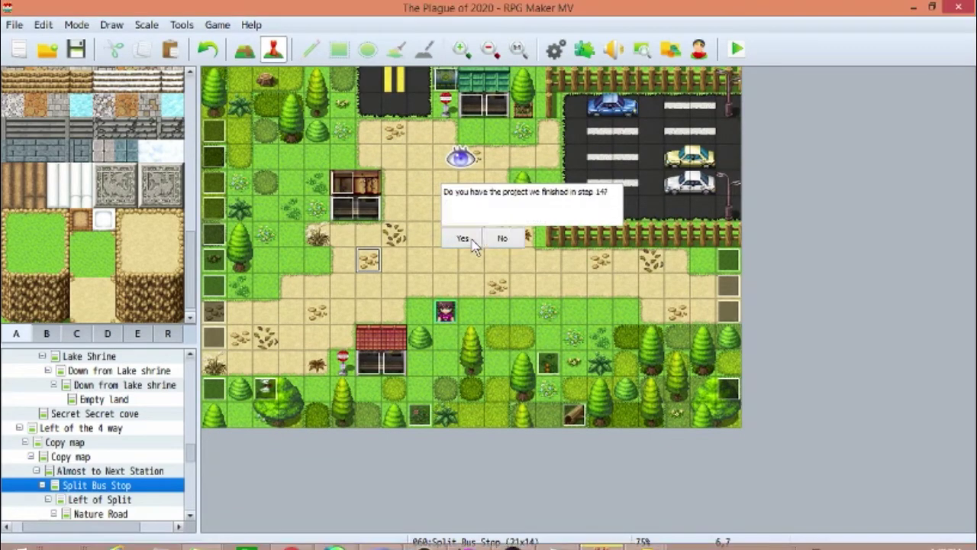
click(395, 156)
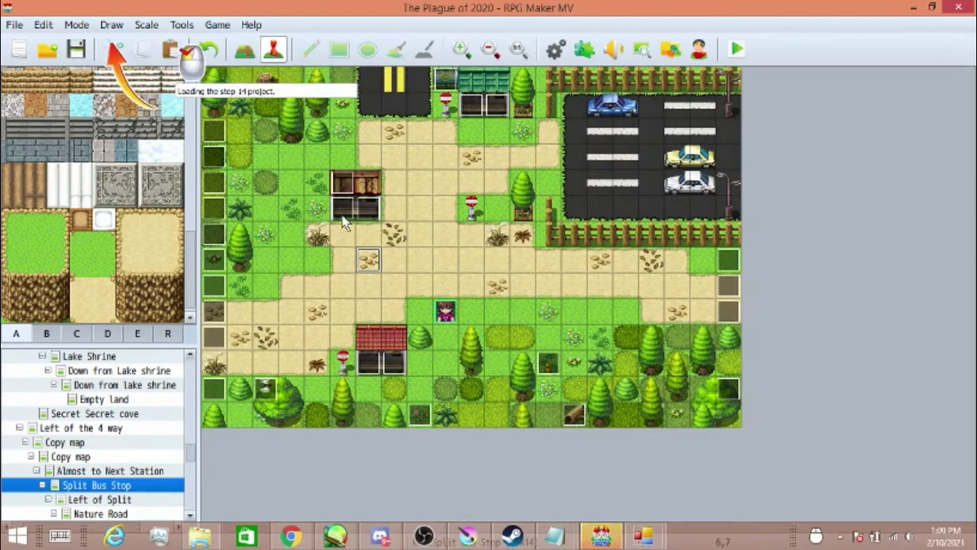
click(46, 50)
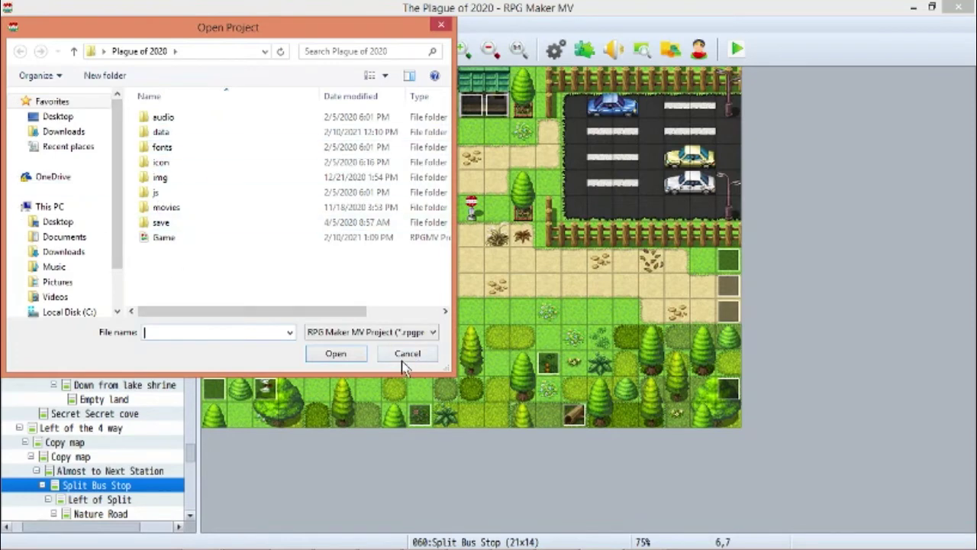
click(406, 357)
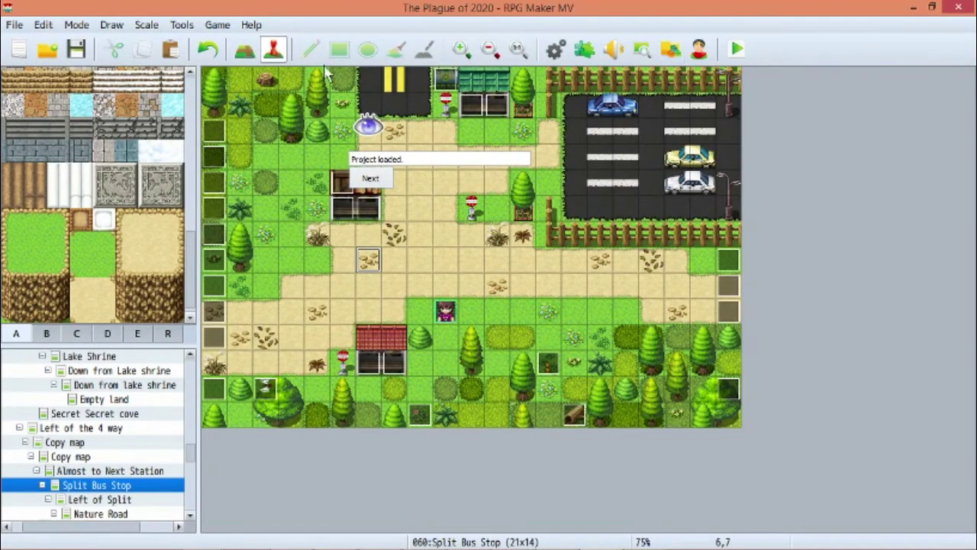
click(251, 24)
click(279, 59)
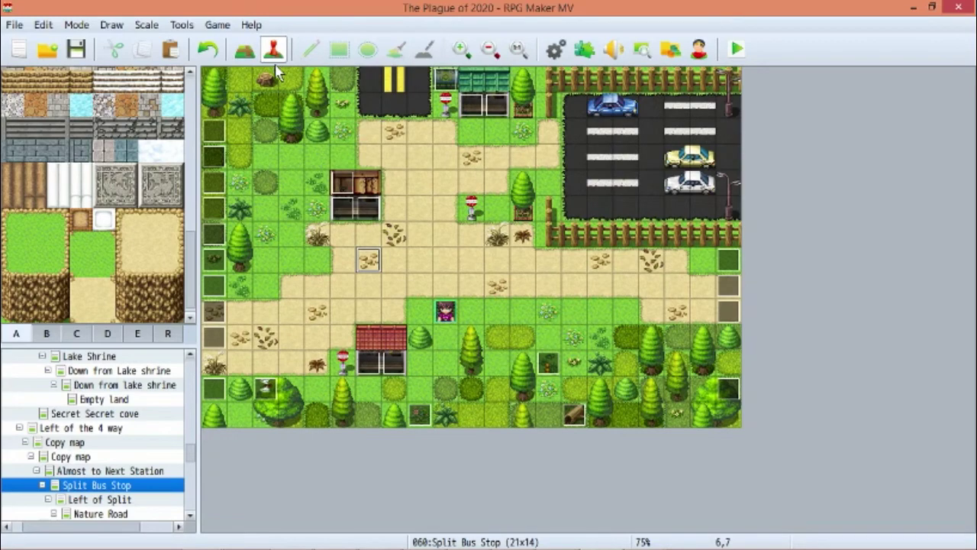
- Open the Weathered Path map and set the player's starting position at tile 7,20 near its lower edge
drag(188, 470, 195, 489)
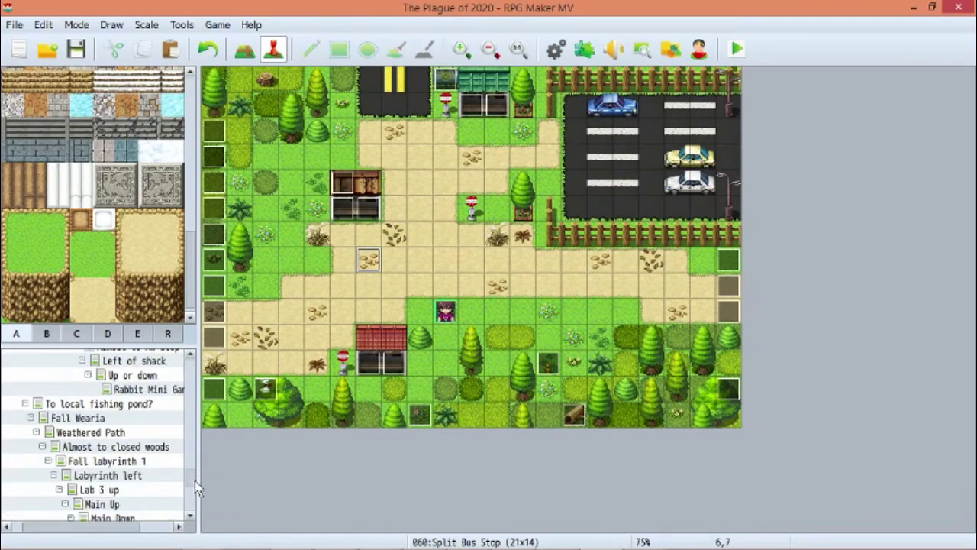
click(125, 405)
click(129, 419)
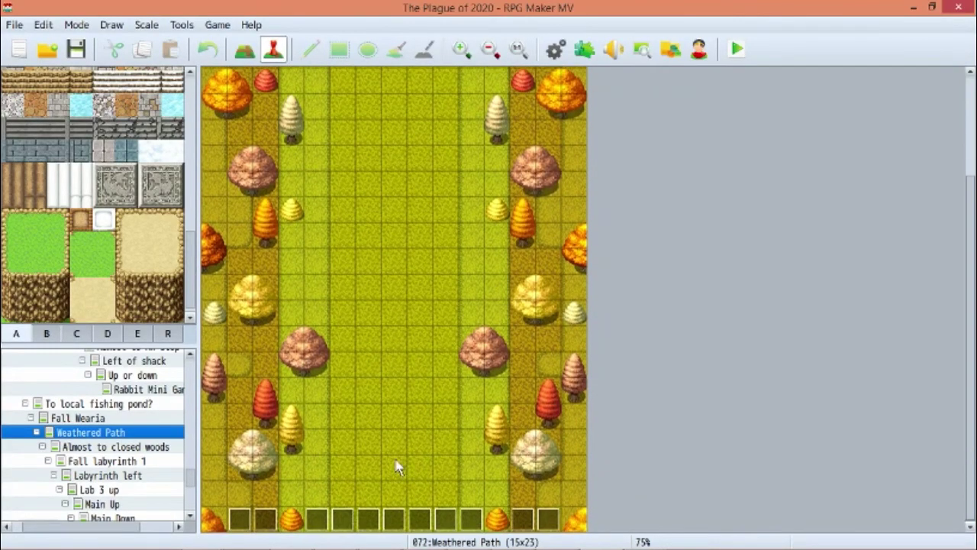
right_click(397, 464)
mouse_move(453, 519)
mouse_move(457, 537)
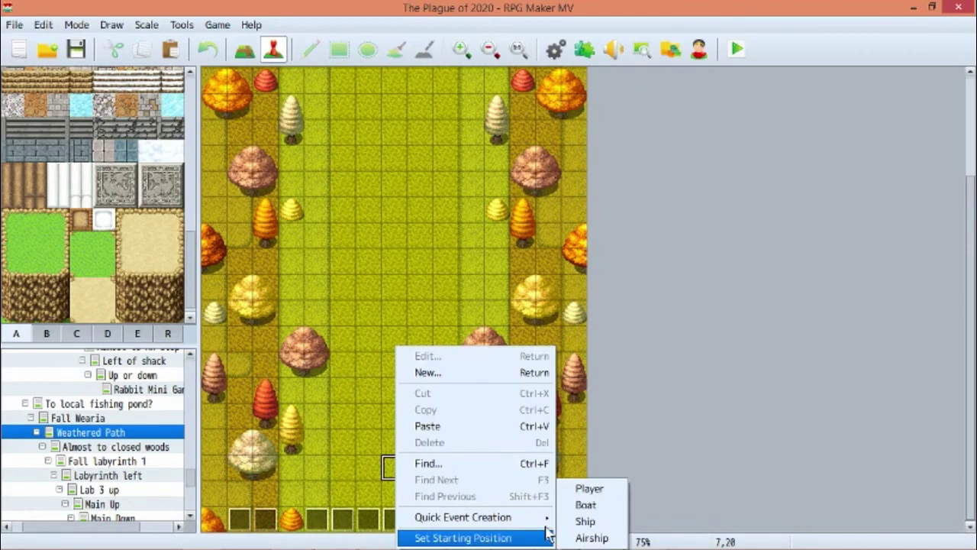
click(584, 488)
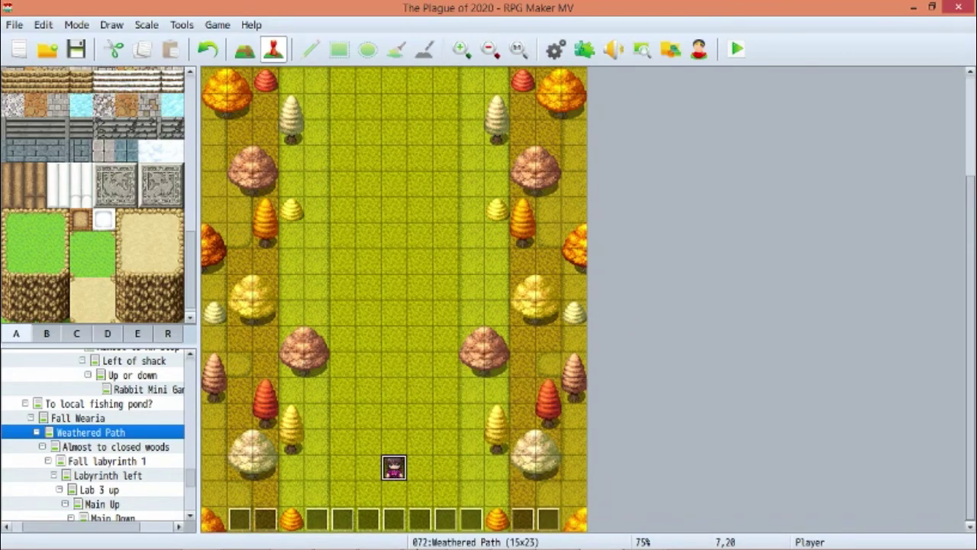
- In a playtest in Your Room, walk the striped-shirt character to the dark-haired figure in the red shirt and talk to him
click(335, 543)
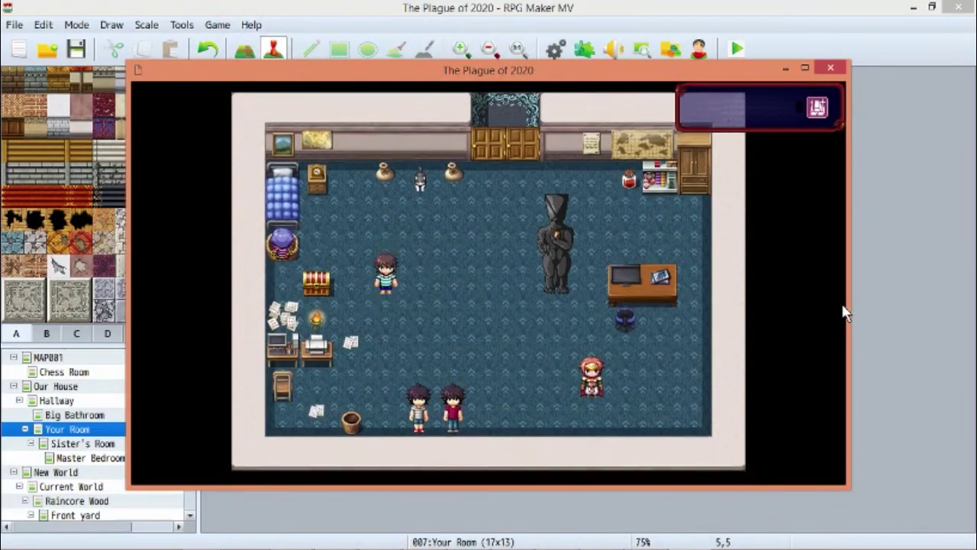
key(Right)
key(Right)
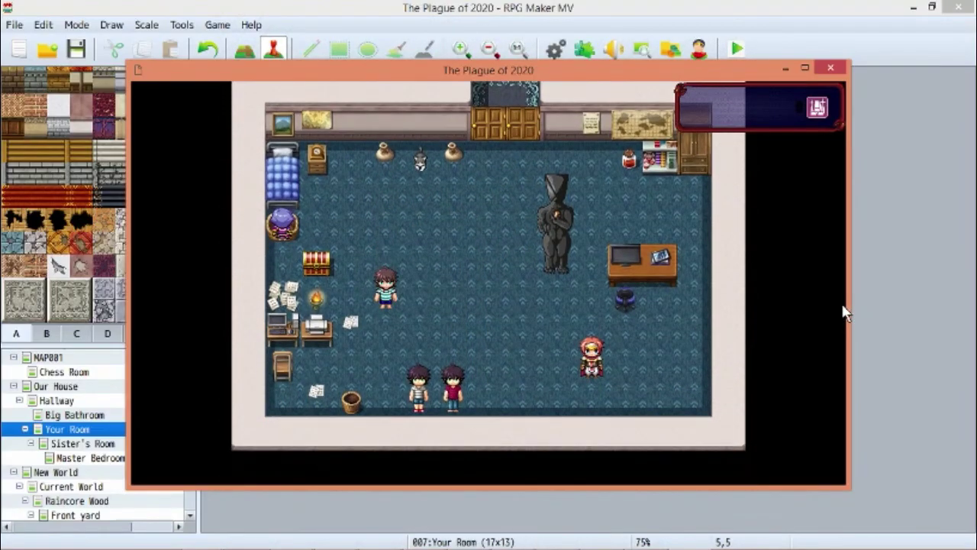
key(Down)
key(Down)
key(Down)
key(Return)
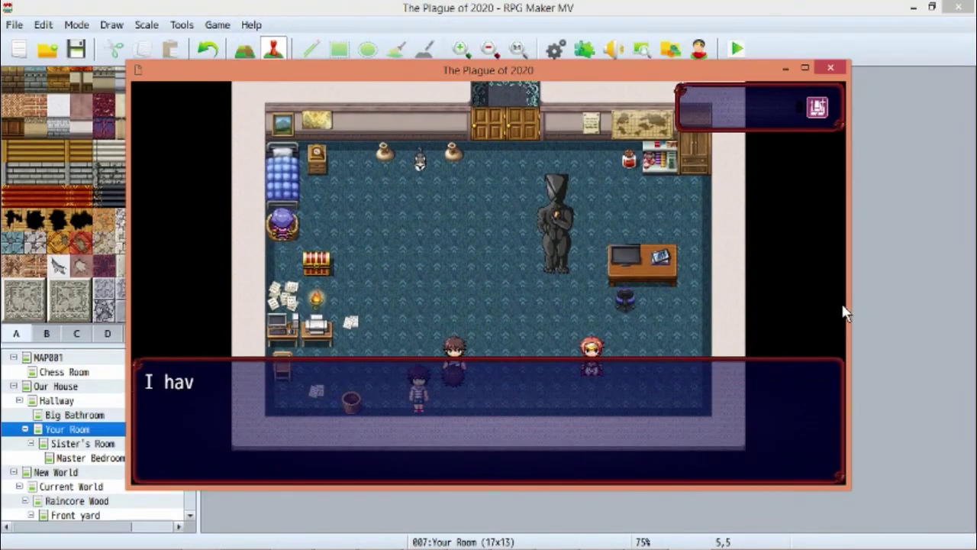